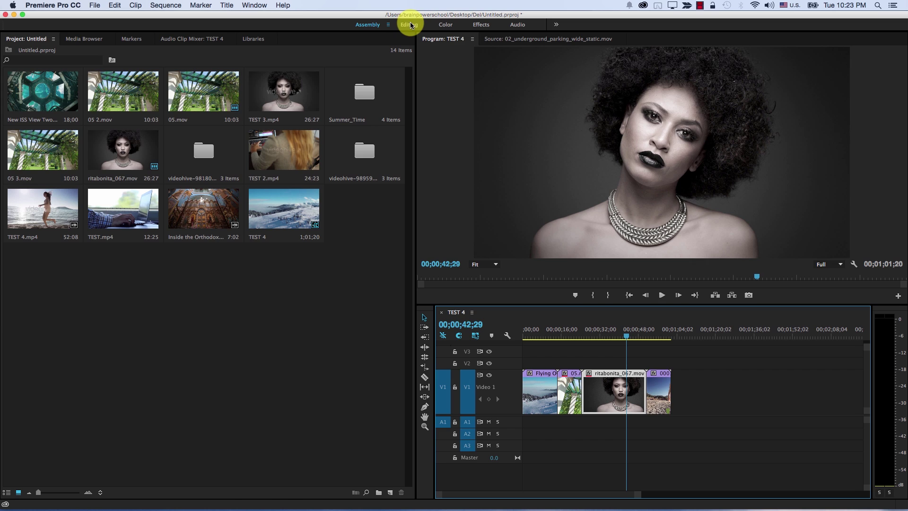
Browse the Editing, Effects and Color workspaces and settle on the Color workspace.
{"action": "left_click", "coordinate": [410, 24]}
{"action": "left_click", "coordinate": [447, 25]}
{"action": "left_click", "coordinate": [518, 24]}
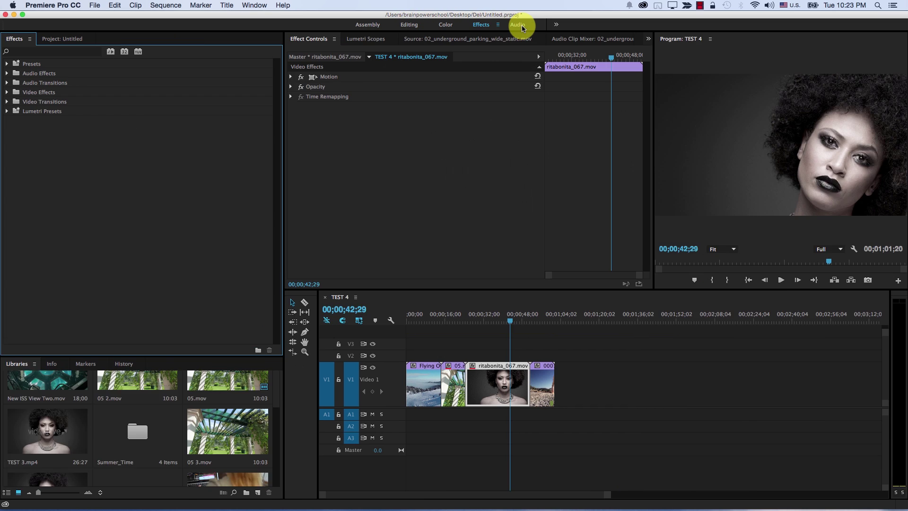
{"action": "left_click", "coordinate": [448, 25]}
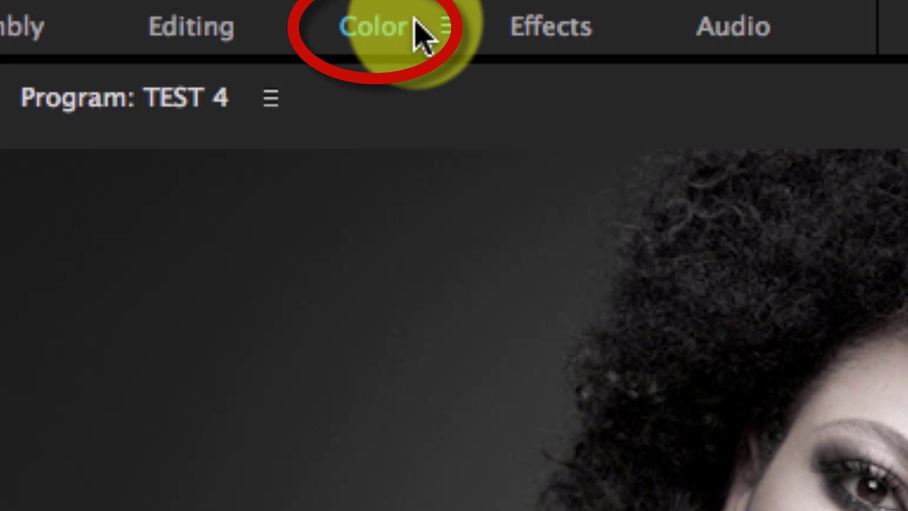
{"action": "left_click_drag", "start_coordinate": [420, 30], "coordinate": [350, 69]}
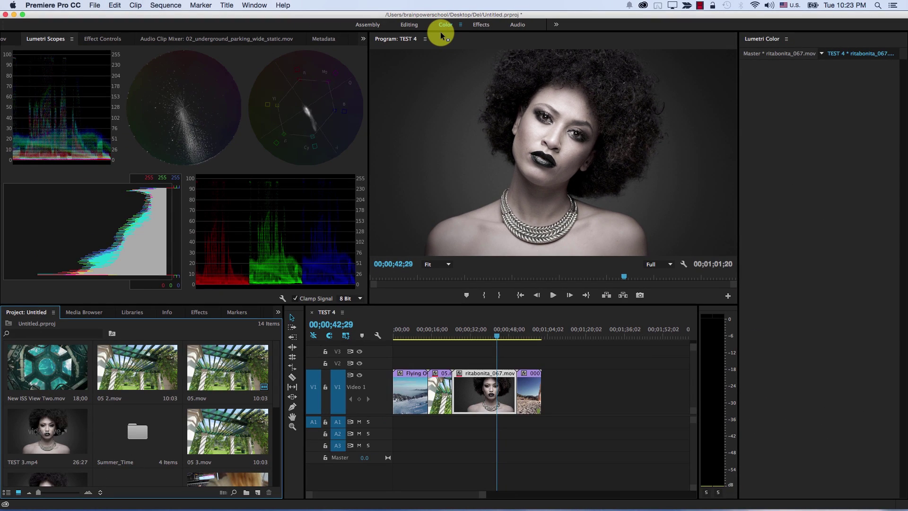
{"action": "left_click_drag", "start_coordinate": [441, 36], "coordinate": [44, 199]}
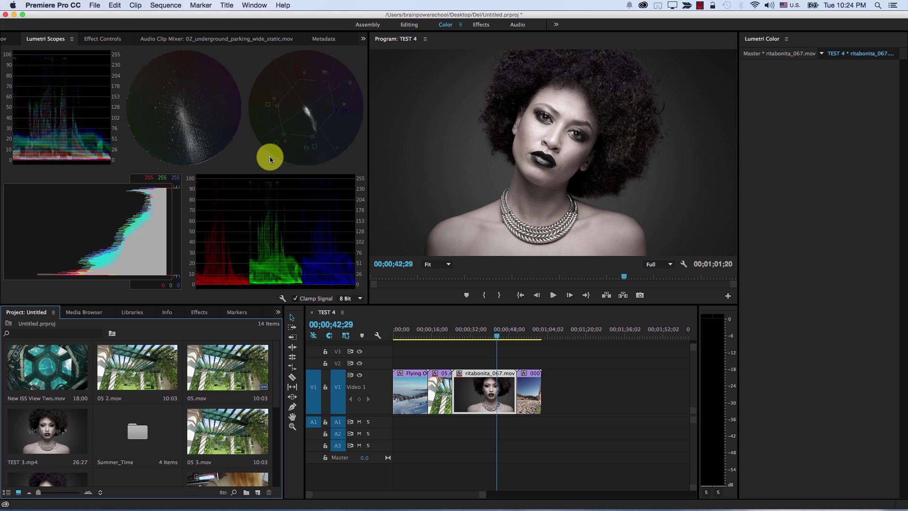
Select the ritabonita_067.mov clip in the timeline, add the Lumetri Color effect to it, and return to the Lumetri Scopes.
{"action": "left_click", "coordinate": [483, 389]}
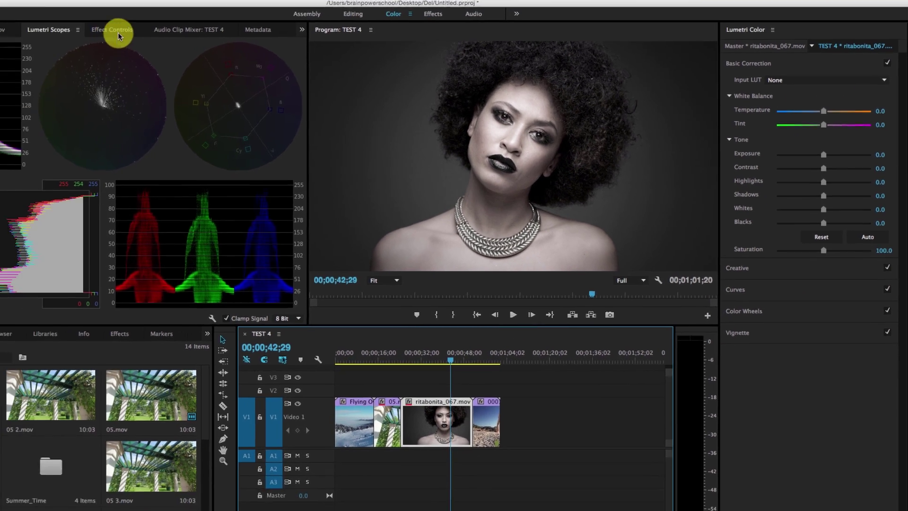
{"action": "left_click", "coordinate": [192, 39]}
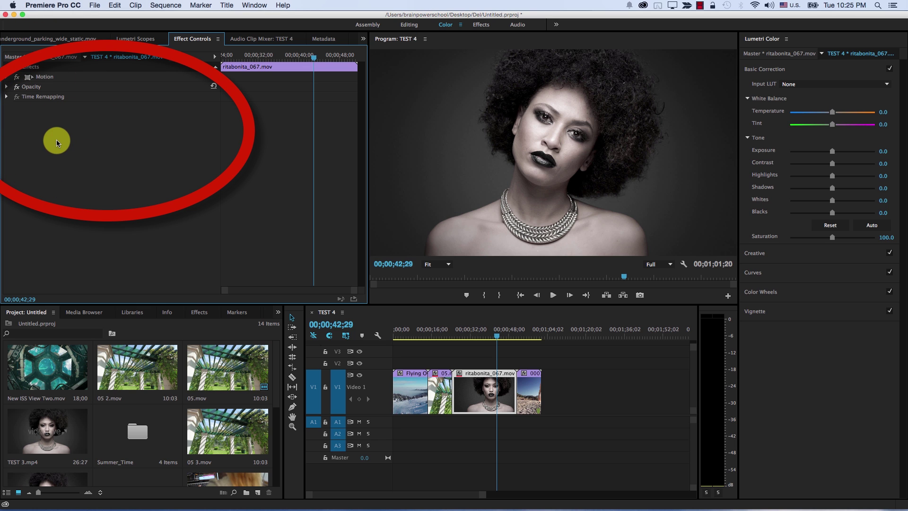
{"action": "left_click", "coordinate": [833, 114]}
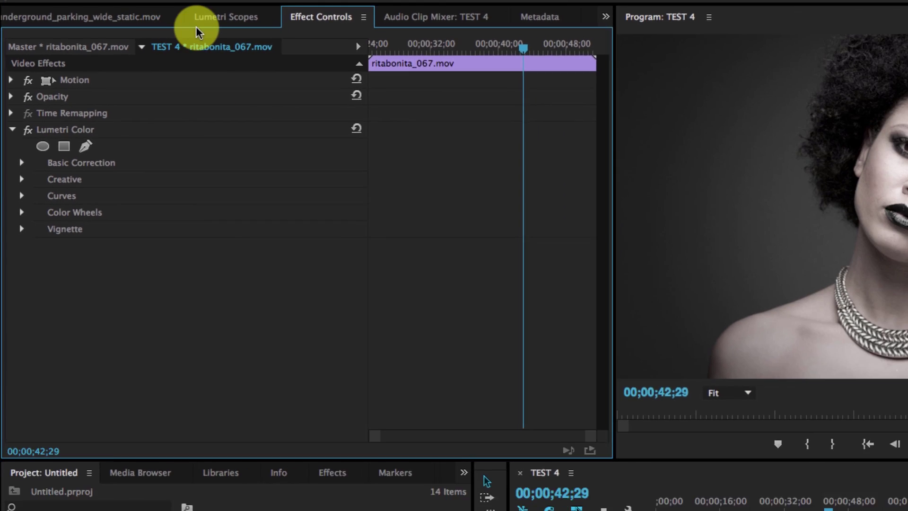
{"action": "left_click", "coordinate": [198, 29]}
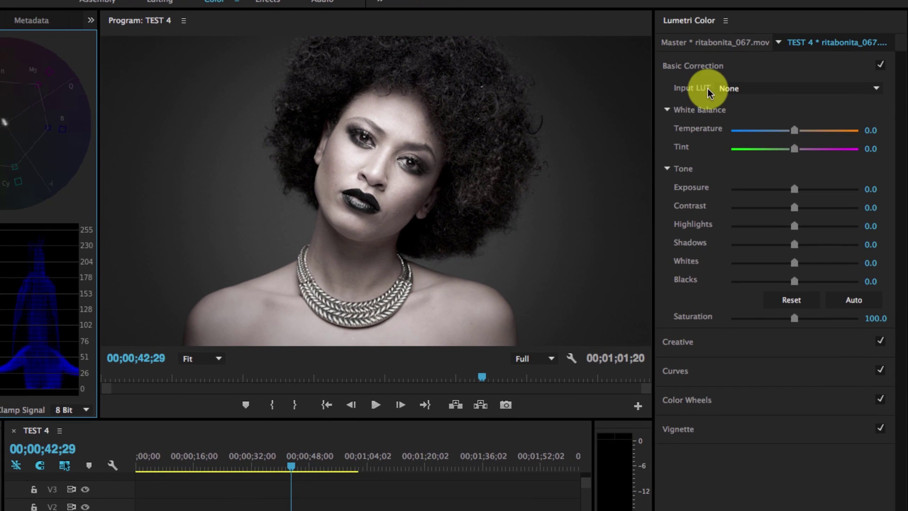
Expand the Creative, Curves, Color Wheels and Vignette sections in turn to examine their controls.
{"action": "left_click", "coordinate": [682, 339]}
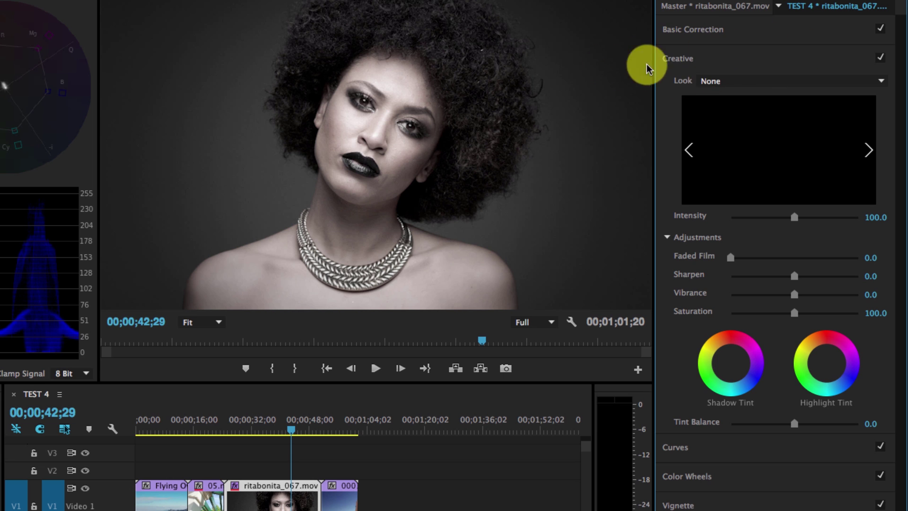
{"action": "left_click", "coordinate": [675, 447]}
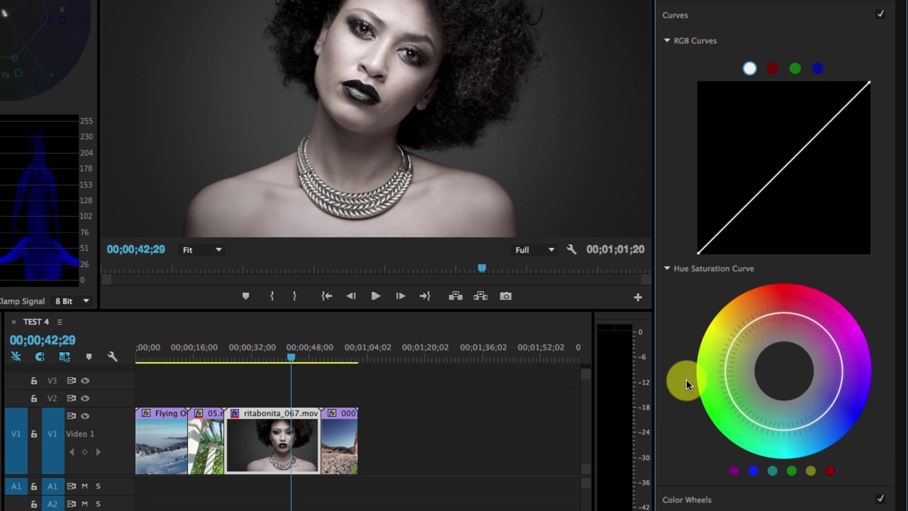
{"action": "left_click", "coordinate": [688, 499]}
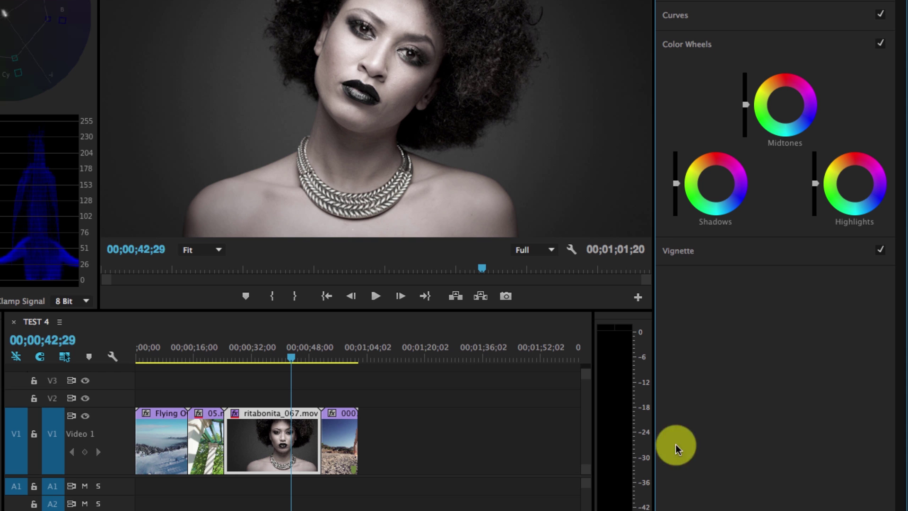
{"action": "left_click", "coordinate": [684, 255]}
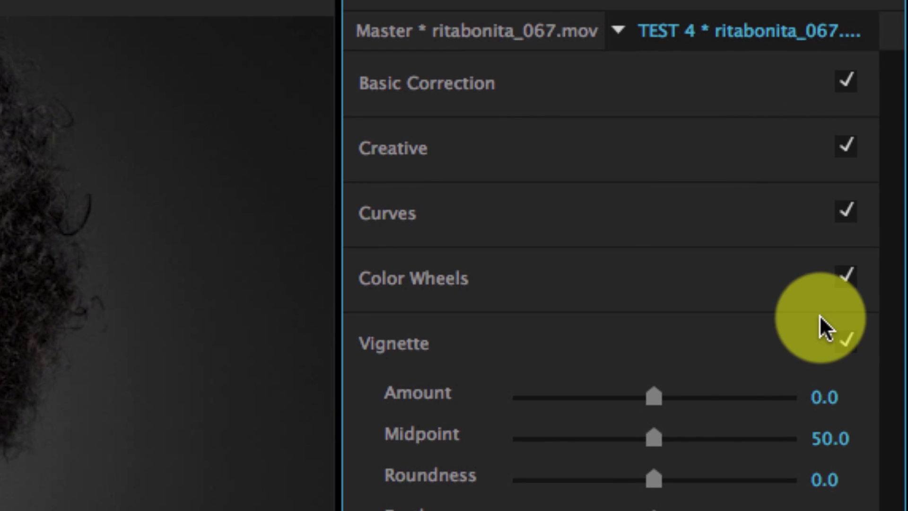
Reopen the Basic Correction section and switch its adjustments off and back on.
{"action": "left_click", "coordinate": [847, 84]}
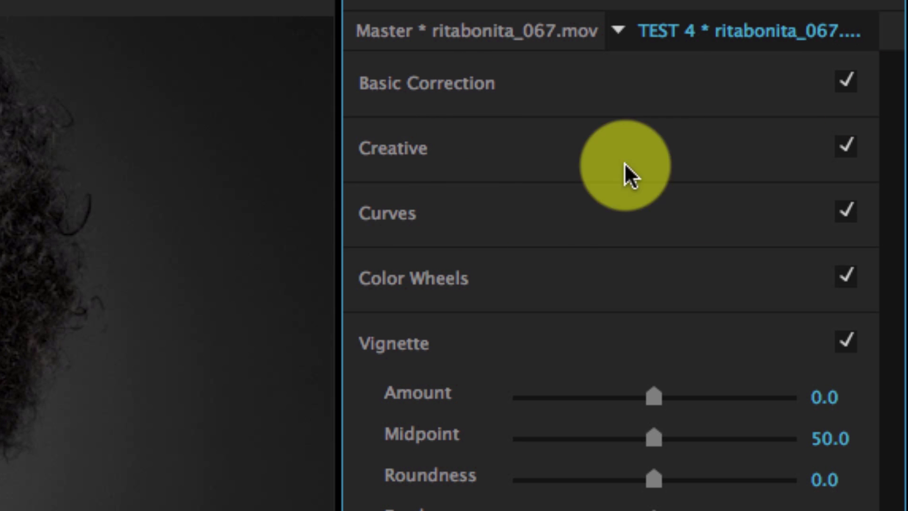
{"action": "left_click", "coordinate": [520, 93]}
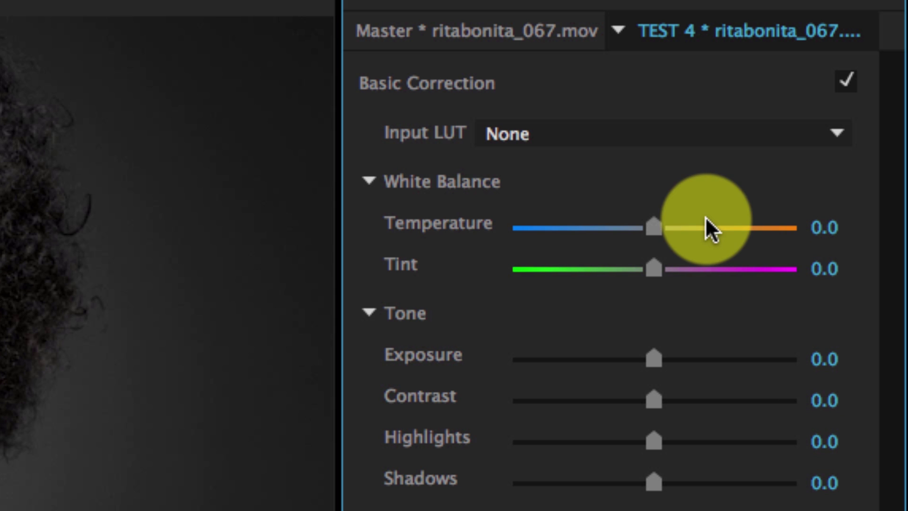
{"action": "left_click", "coordinate": [845, 84]}
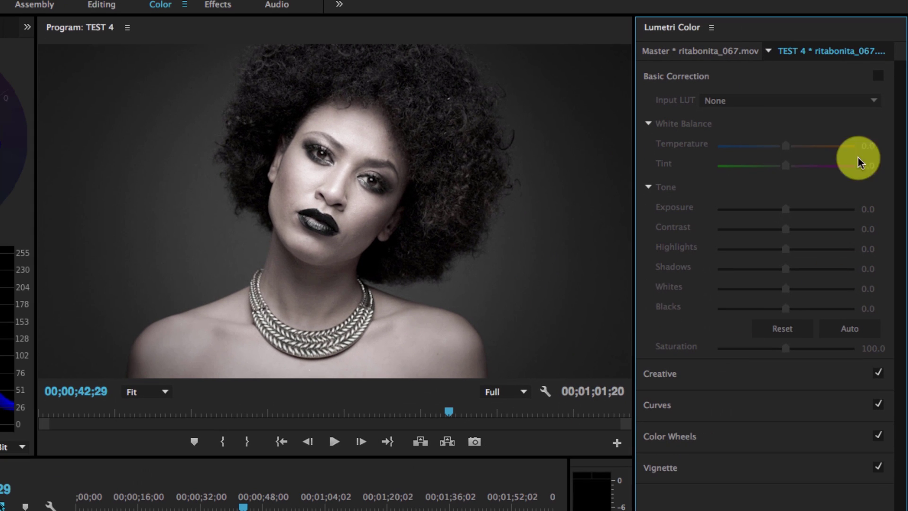
{"action": "left_click", "coordinate": [878, 76]}
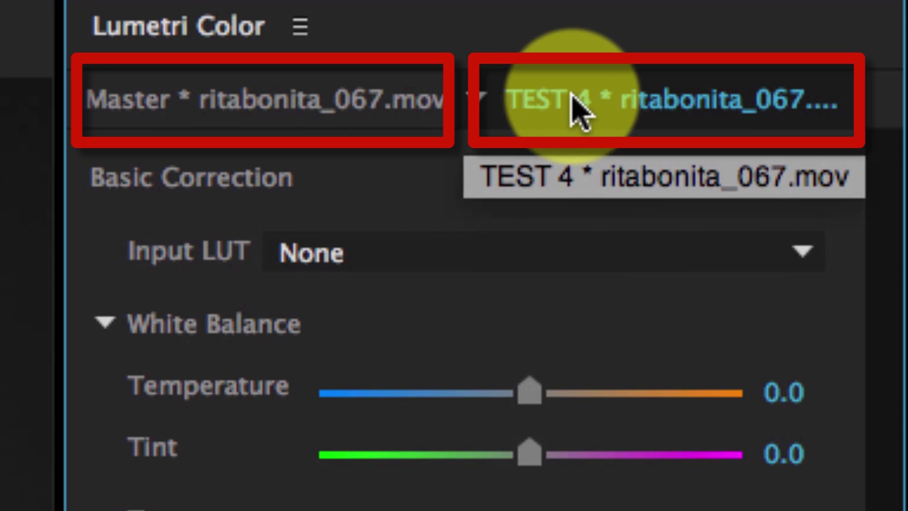
Target the master clip of ritabonita_067.mov in Lumetri Color and raise its Temperature to 53.3.
{"action": "left_click", "coordinate": [331, 102]}
{"action": "left_click", "coordinate": [584, 106]}
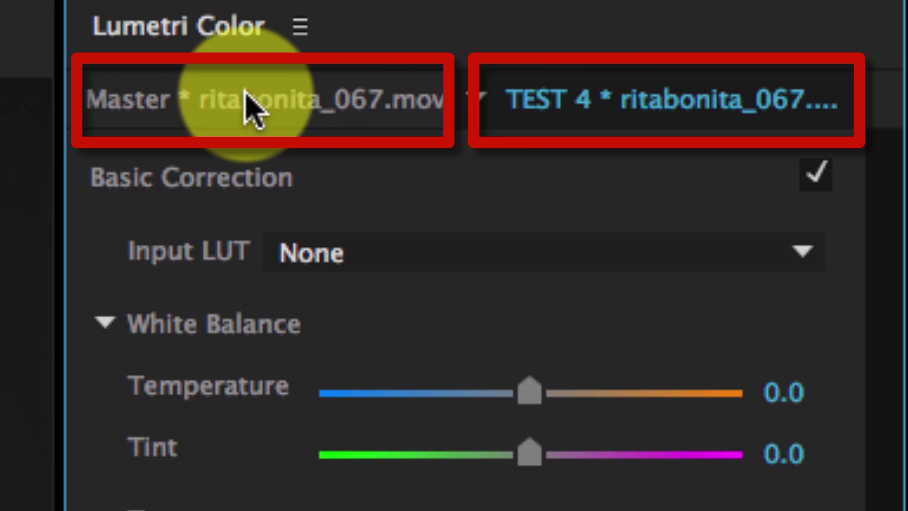
{"action": "left_click", "coordinate": [246, 95]}
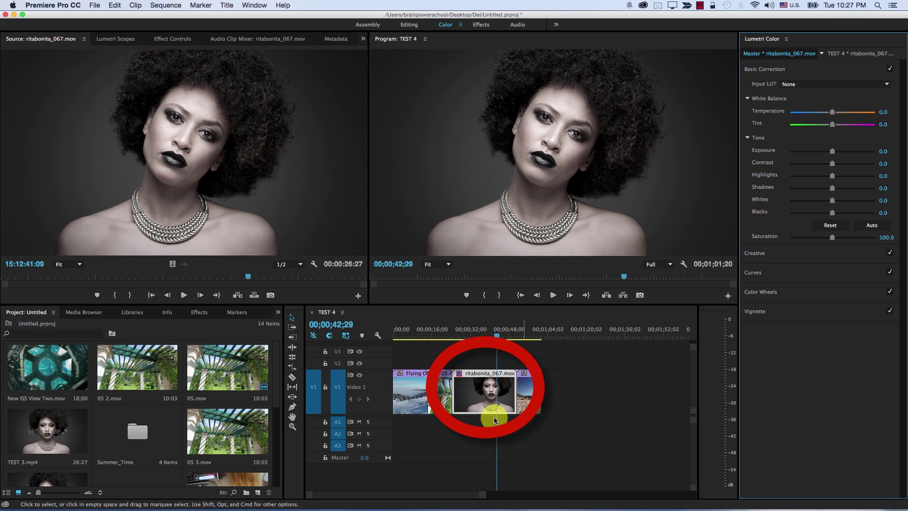
{"action": "scroll", "coordinate": [214, 423], "scroll_direction": "down", "scroll_amount": 3}
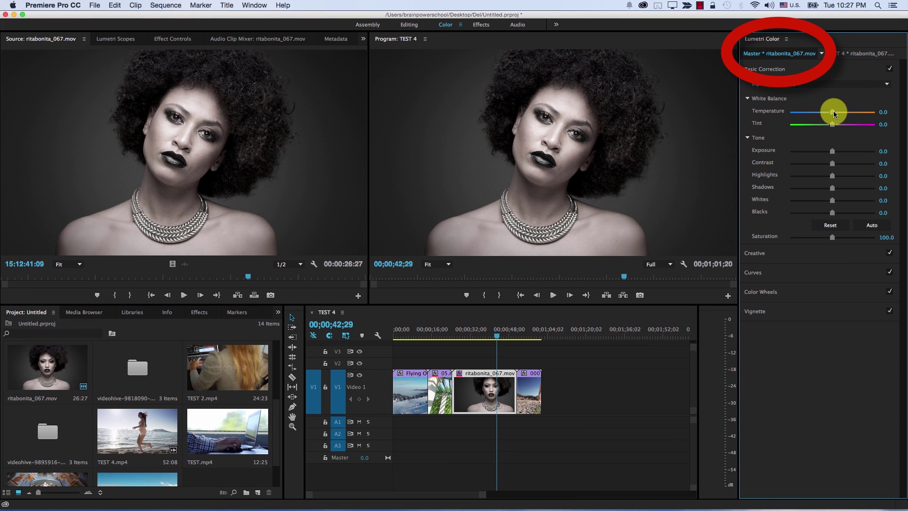
{"action": "left_click_drag", "start_coordinate": [834, 111], "coordinate": [856, 111]}
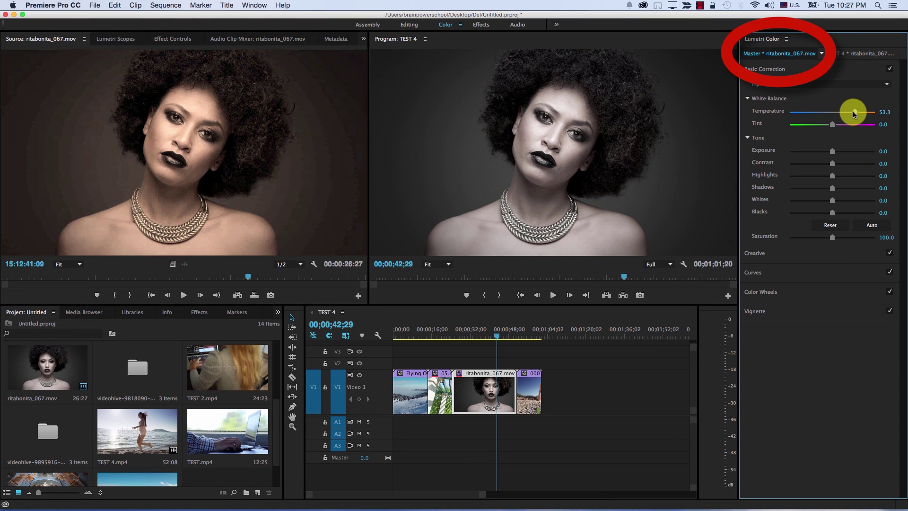
Add another instance of the graded ritabonita_067.mov master clip after the last timeline clip and preview it with the playhead.
{"action": "left_click", "coordinate": [38, 370]}
{"action": "left_click_drag", "start_coordinate": [38, 368], "coordinate": [599, 384]}
{"action": "left_click", "coordinate": [621, 331]}
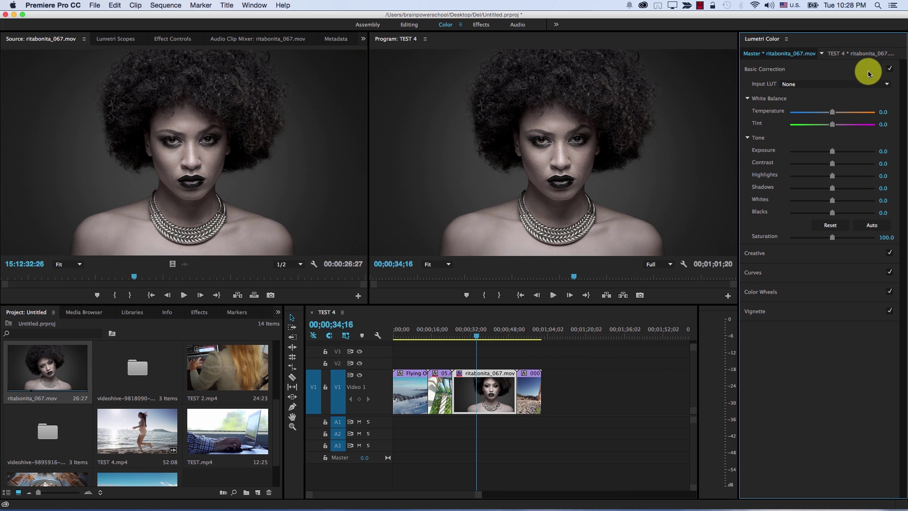
Target only the TEST 4 sequence instance of ritabonita_067.mov and raise its Temperature to 38.9.
{"action": "left_click", "coordinate": [842, 56]}
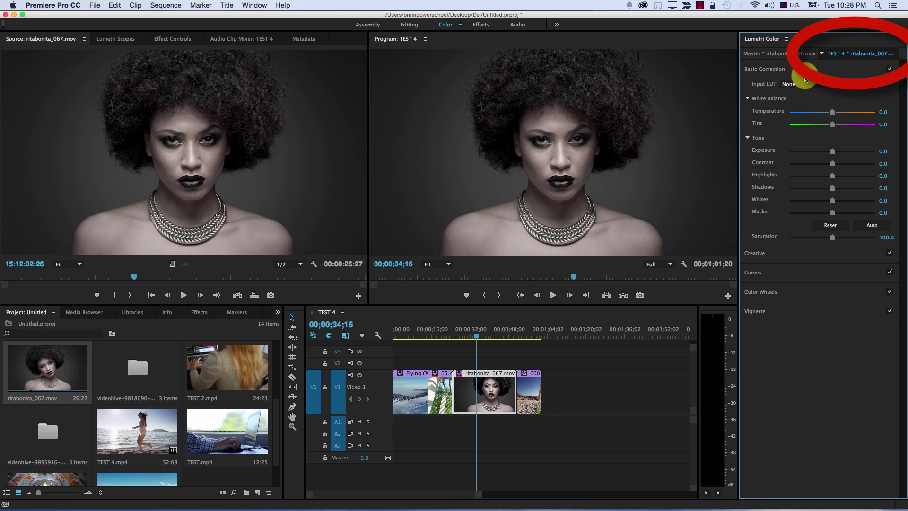
{"action": "left_click", "coordinate": [488, 388]}
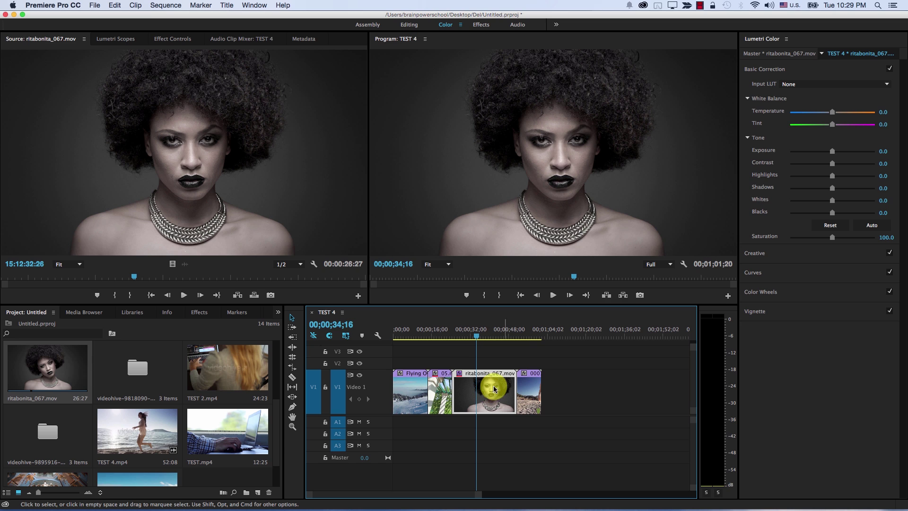
{"action": "left_click_drag", "start_coordinate": [833, 112], "coordinate": [848, 113]}
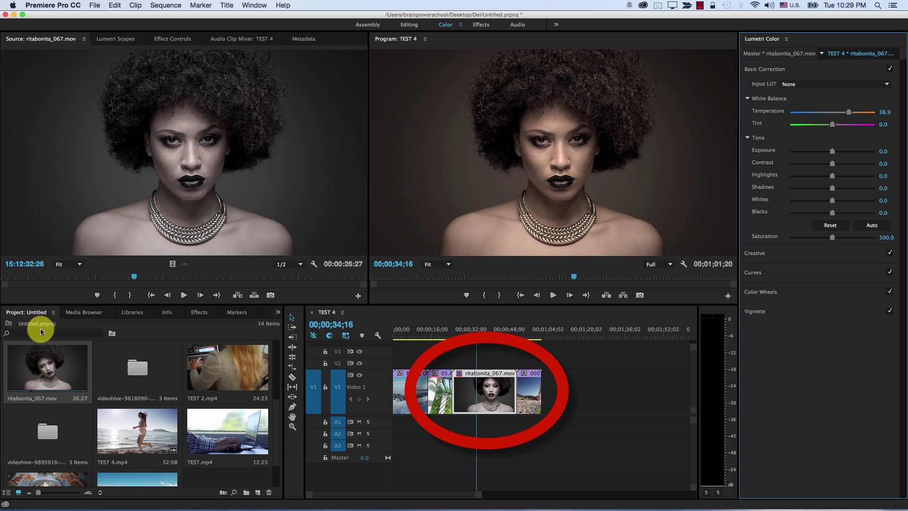
Place a fresh ritabonita_067.mov instance after the timeline clips to compare its color, and open the graded clip's effect controls.
{"action": "left_click", "coordinate": [61, 363]}
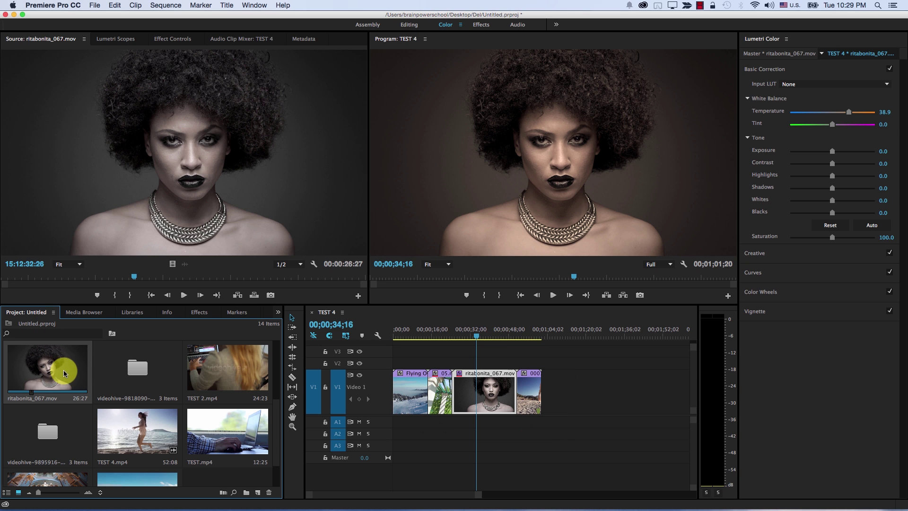
{"action": "left_click_drag", "start_coordinate": [586, 427], "coordinate": [616, 387]}
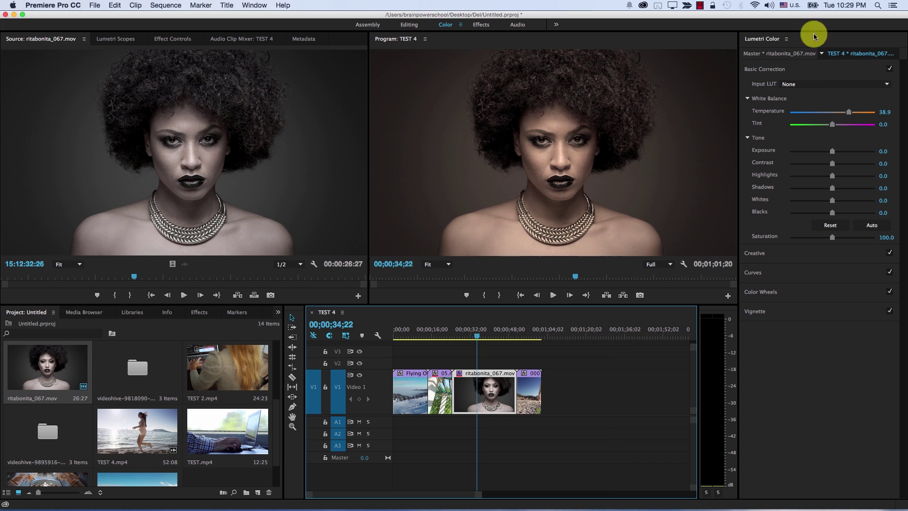
{"action": "left_click", "coordinate": [166, 43]}
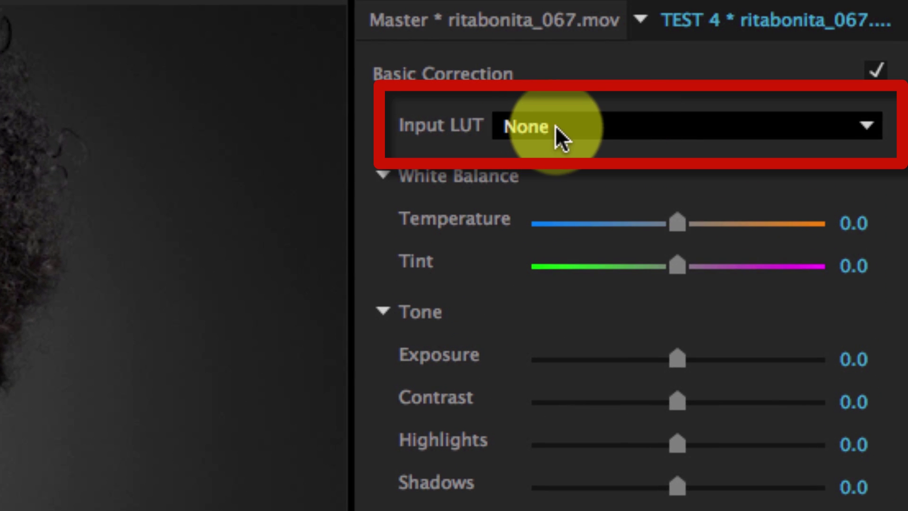
Load the Beauty - Green Indoor 2 cube file as the Input LUT and set the Input LUT back to None.
{"action": "left_click", "coordinate": [589, 127]}
{"action": "left_click", "coordinate": [588, 127]}
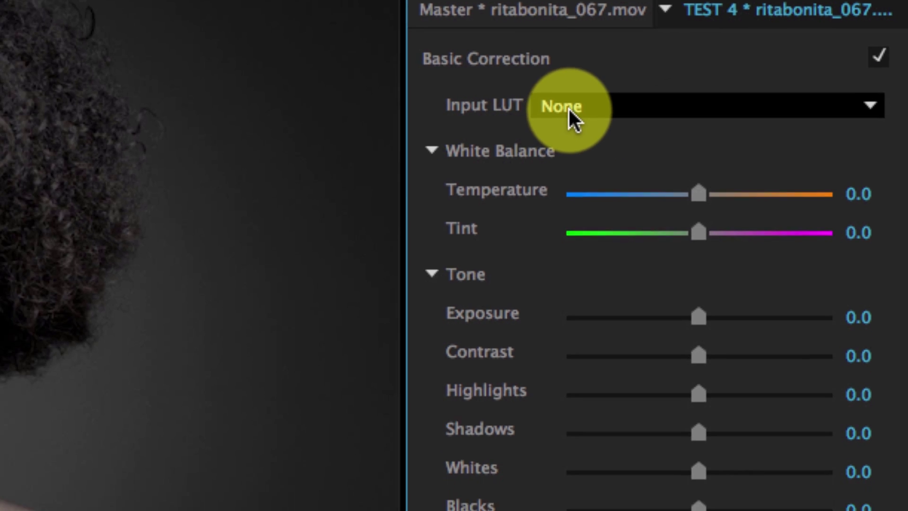
{"action": "left_click", "coordinate": [536, 130]}
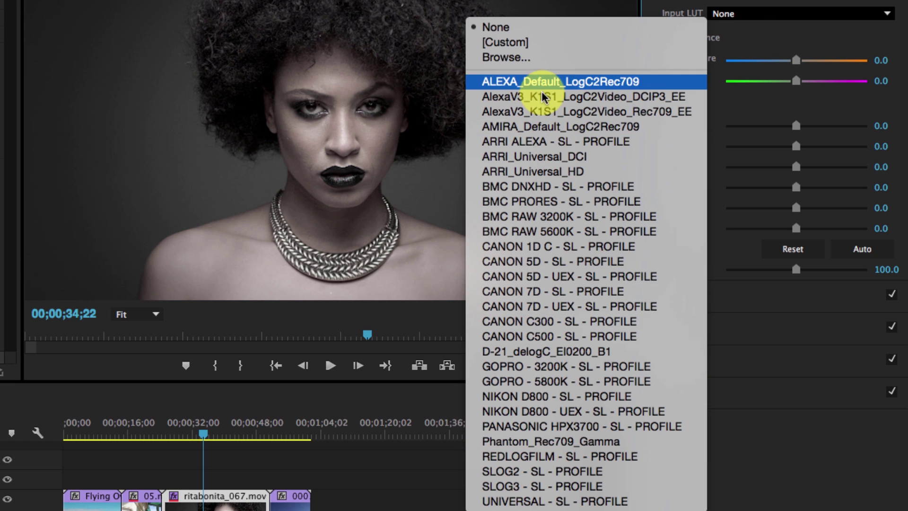
{"action": "left_click", "coordinate": [528, 61]}
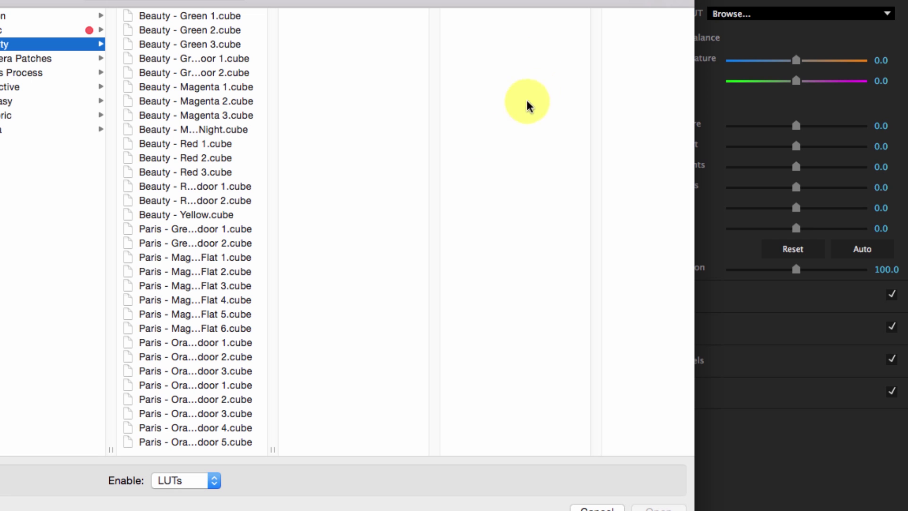
{"action": "double_click", "coordinate": [186, 72]}
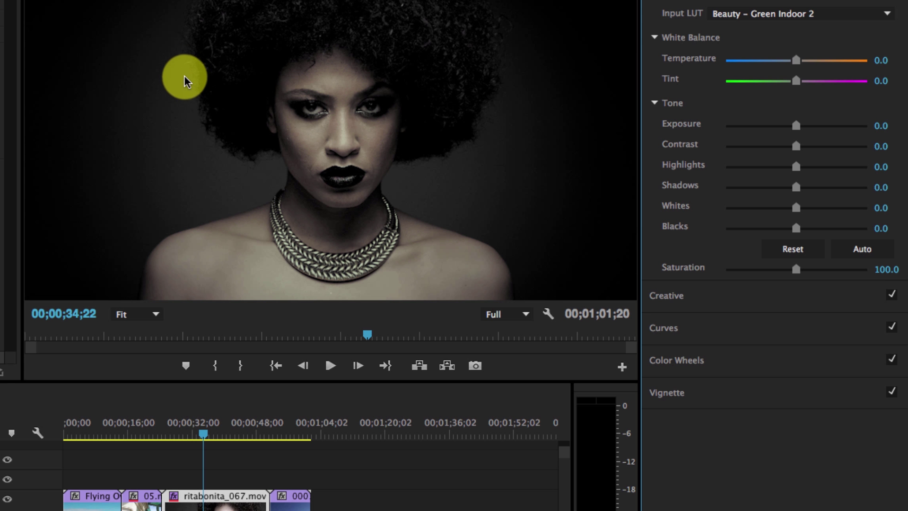
{"action": "left_click", "coordinate": [734, 13]}
{"action": "left_click", "coordinate": [638, 27]}
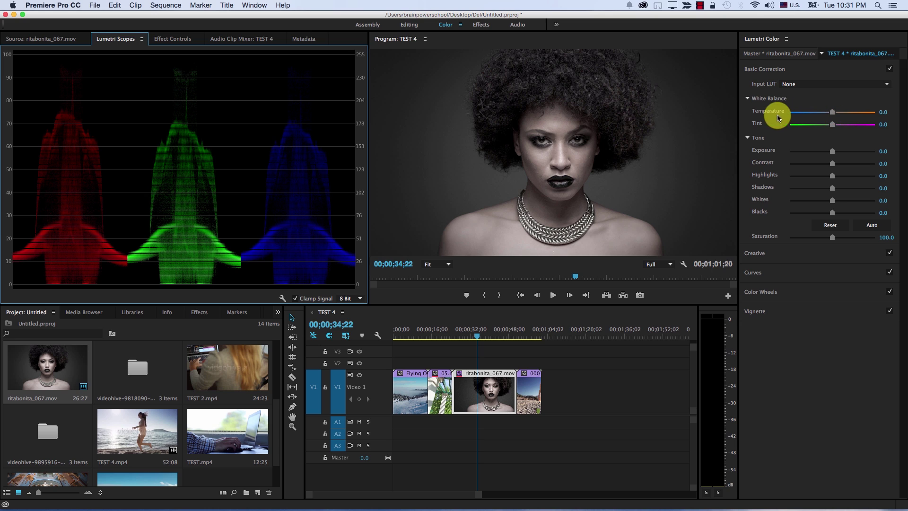
Shift the clip's Temperature toward blue and reset it to 0.
{"action": "left_click", "coordinate": [823, 117]}
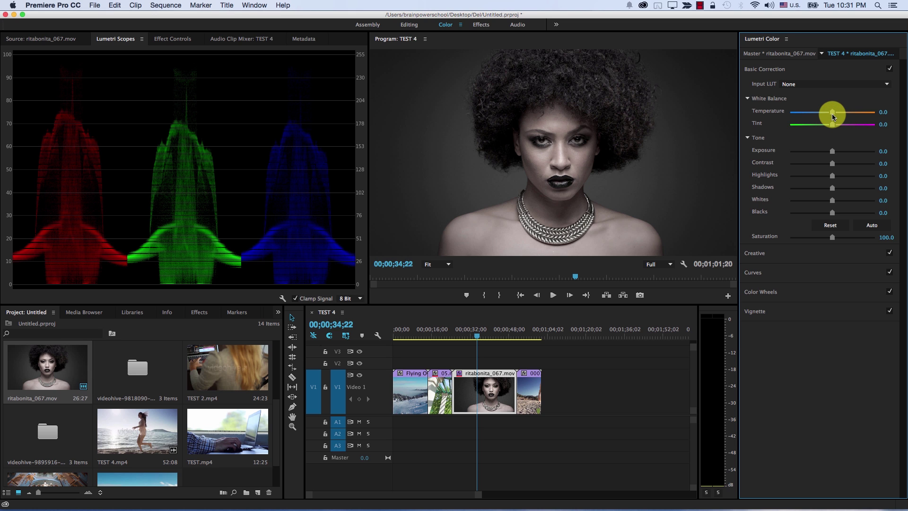
{"action": "mouse_move", "coordinate": [833, 117]}
{"action": "left_mouse_down"}
{"action": "mouse_move", "coordinate": [849, 113]}
{"action": "mouse_move", "coordinate": [803, 112]}
{"action": "mouse_move", "coordinate": [853, 113]}
{"action": "mouse_move", "coordinate": [801, 112]}
{"action": "mouse_move", "coordinate": [847, 112]}
{"action": "mouse_move", "coordinate": [822, 117]}
{"action": "left_mouse_up"}
{"action": "left_click", "coordinate": [883, 112]}
{"action": "type", "text": "0"}
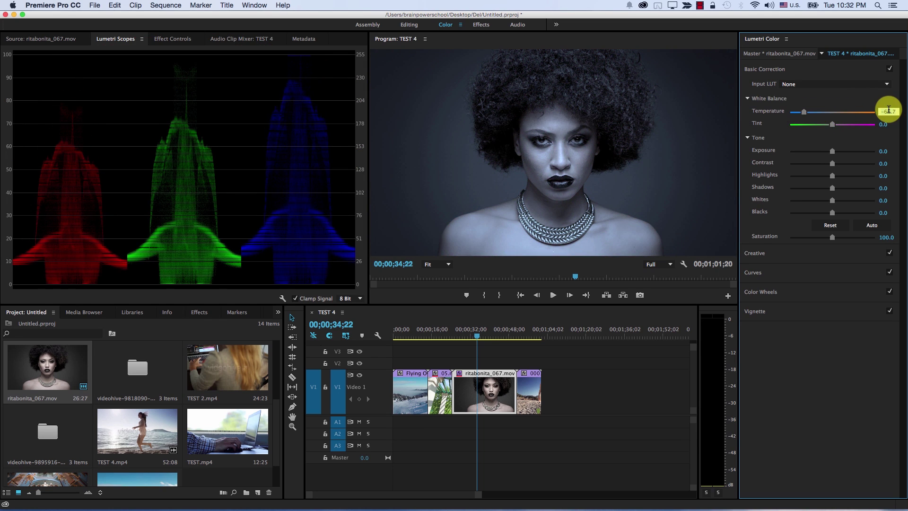
{"action": "key", "text": "Return"}
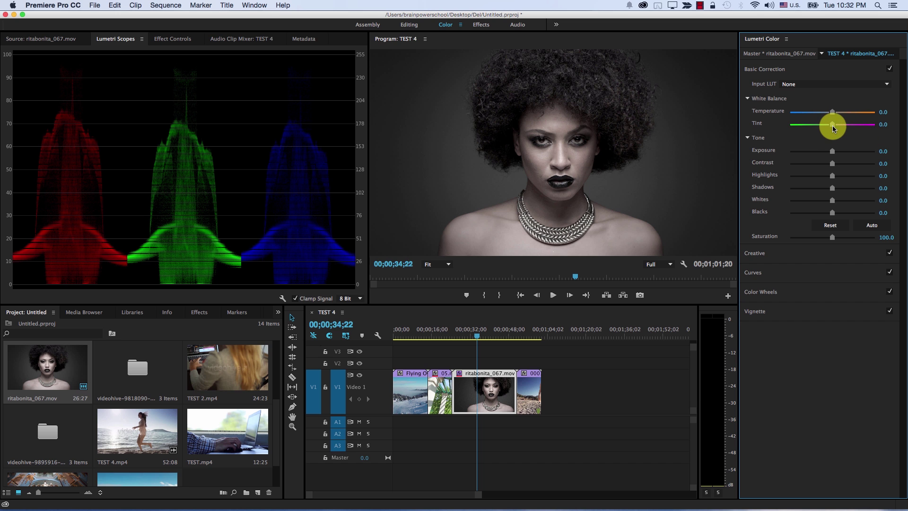
Try a green Tint shift on the ritabonita_067.mov portrait clip and return Tint to 0.
{"action": "mouse_move", "coordinate": [834, 129]}
{"action": "left_mouse_down"}
{"action": "mouse_move", "coordinate": [855, 129]}
{"action": "mouse_move", "coordinate": [808, 130]}
{"action": "mouse_move", "coordinate": [858, 127]}
{"action": "mouse_move", "coordinate": [813, 126]}
{"action": "left_mouse_up"}
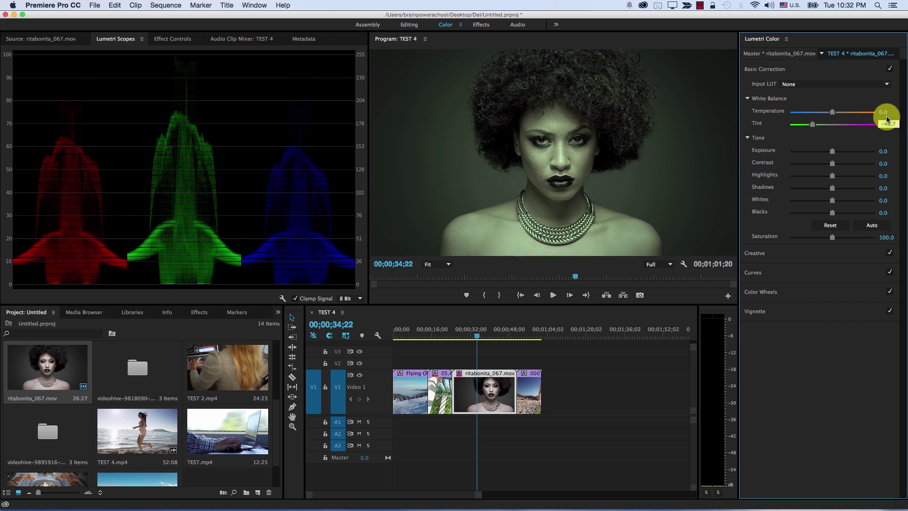
{"action": "type", "text": "0"}
{"action": "key", "text": "Return"}
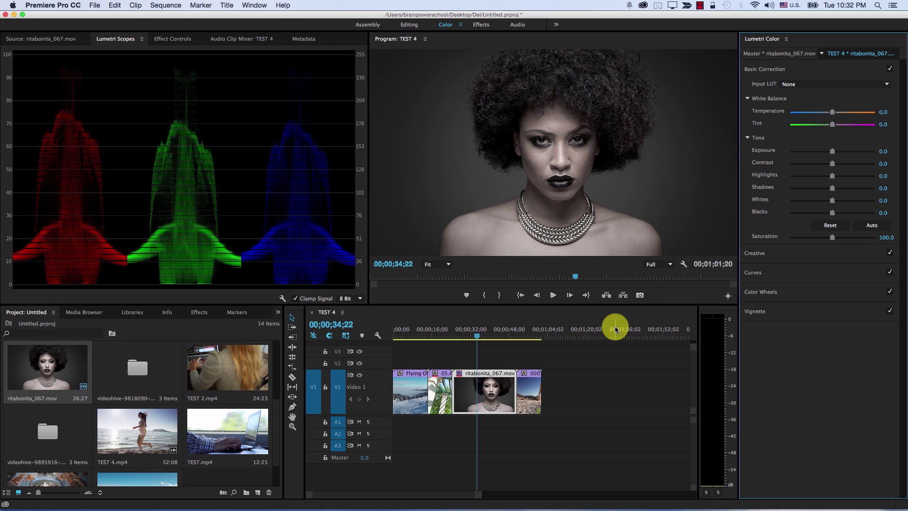
Go to the beach clip at the end of the timeline and shift its Temperature toward blue.
{"action": "left_click", "coordinate": [531, 327]}
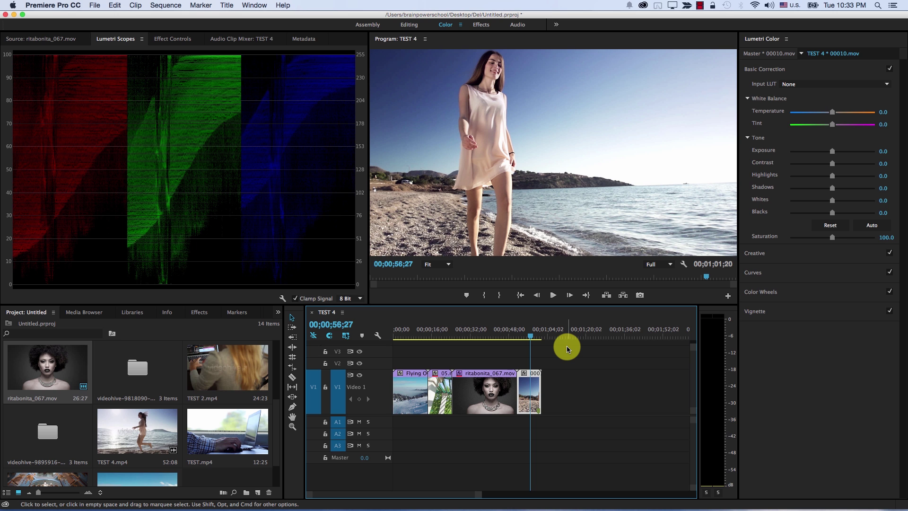
{"action": "mouse_move", "coordinate": [833, 112]}
{"action": "left_mouse_down"}
{"action": "mouse_move", "coordinate": [847, 114]}
{"action": "mouse_move", "coordinate": [820, 118]}
{"action": "left_mouse_up"}
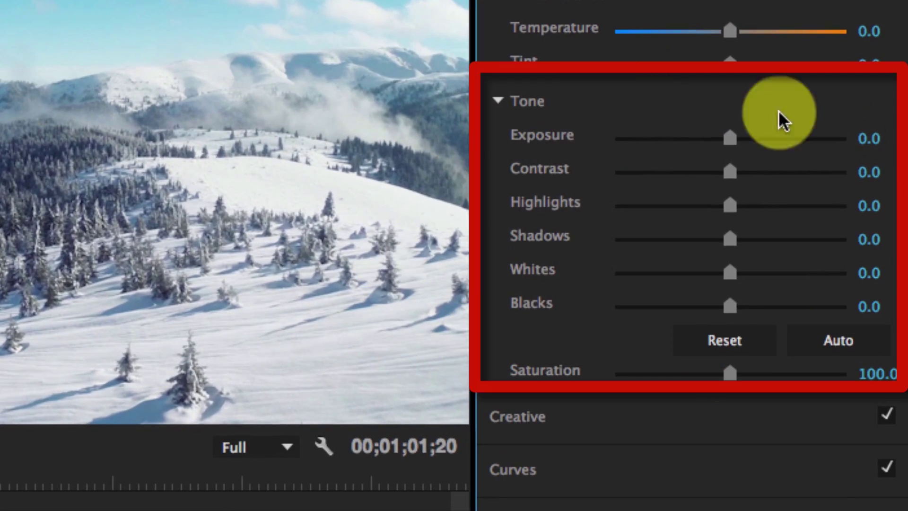
Try raising the snowy mountain clip's Exposure to 2.3 and Contrast to 51.1, and return Contrast to 0.
{"action": "left_click_drag", "start_coordinate": [733, 138], "coordinate": [783, 143]}
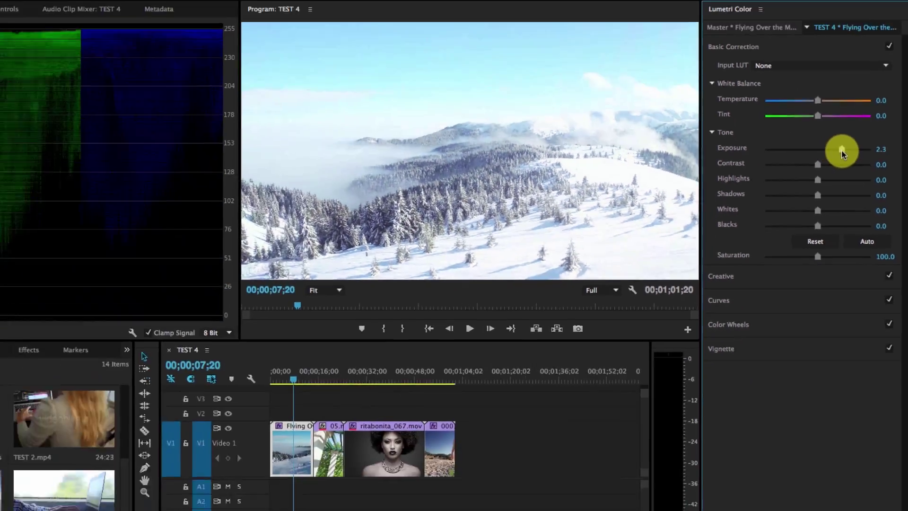
{"action": "mouse_move", "coordinate": [843, 154]}
{"action": "left_mouse_down"}
{"action": "mouse_move", "coordinate": [786, 153]}
{"action": "mouse_move", "coordinate": [844, 153]}
{"action": "mouse_move", "coordinate": [822, 160]}
{"action": "mouse_move", "coordinate": [863, 164]}
{"action": "mouse_move", "coordinate": [809, 165]}
{"action": "mouse_move", "coordinate": [844, 164]}
{"action": "left_mouse_up"}
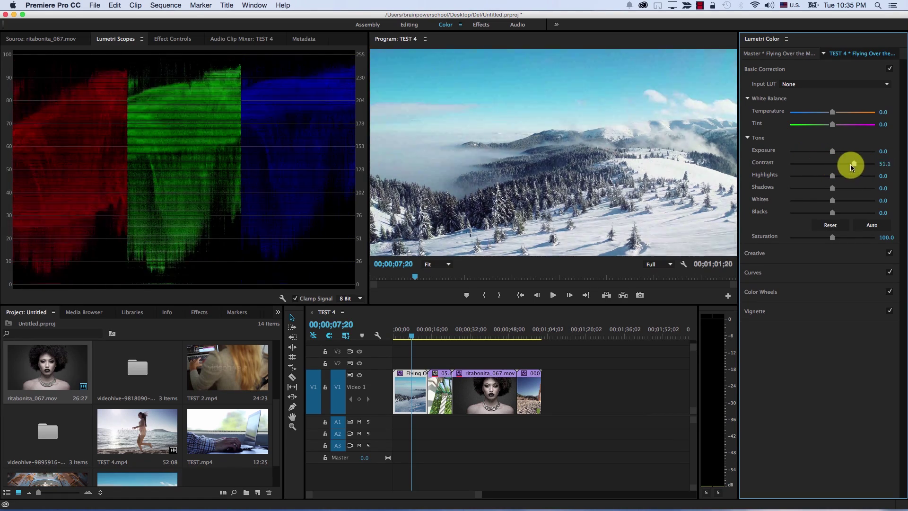
{"action": "left_click", "coordinate": [884, 164]}
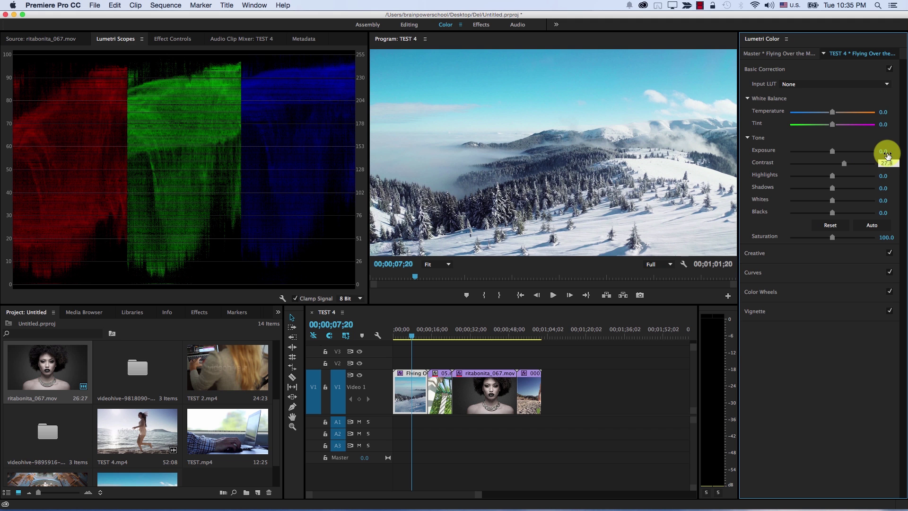
{"action": "type", "text": "0"}
{"action": "key", "text": "Return"}
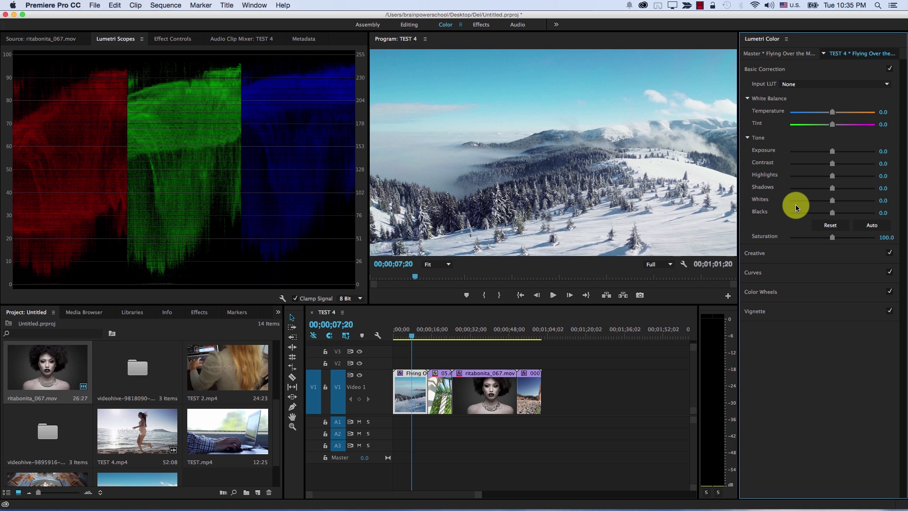
Try strong Contrast with lowered Whites and Highlights on the snowy mountain clip, and reset the Tone settings.
{"action": "left_click_drag", "start_coordinate": [835, 166], "coordinate": [881, 194]}
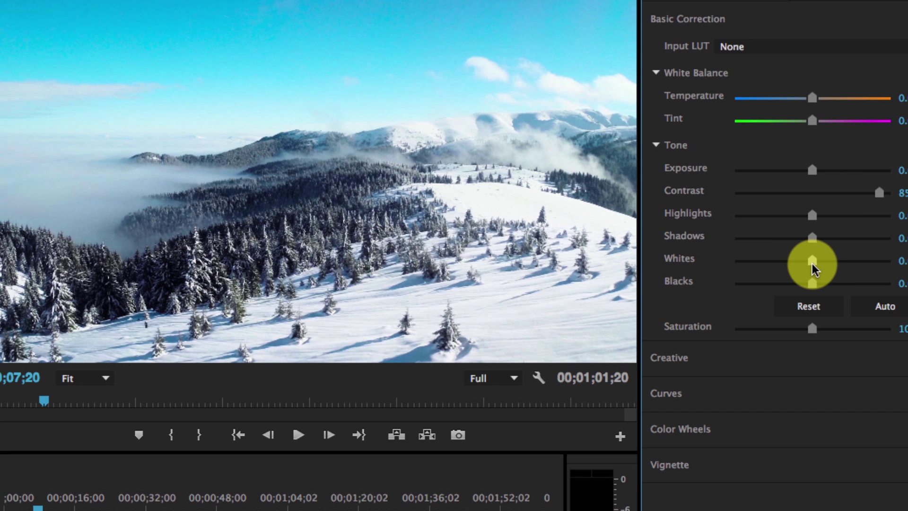
{"action": "left_click_drag", "start_coordinate": [812, 268], "coordinate": [745, 262]}
{"action": "left_click_drag", "start_coordinate": [812, 216], "coordinate": [751, 216]}
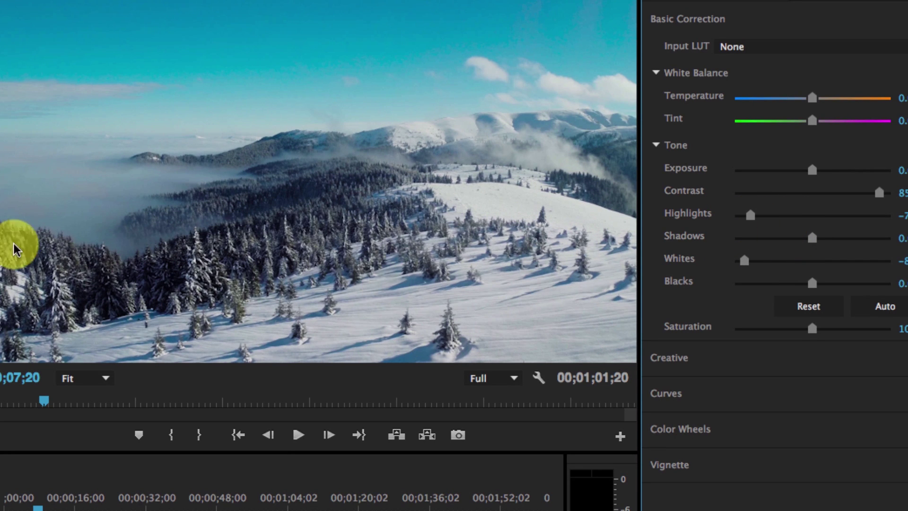
{"action": "left_click_drag", "start_coordinate": [745, 260], "coordinate": [800, 286]}
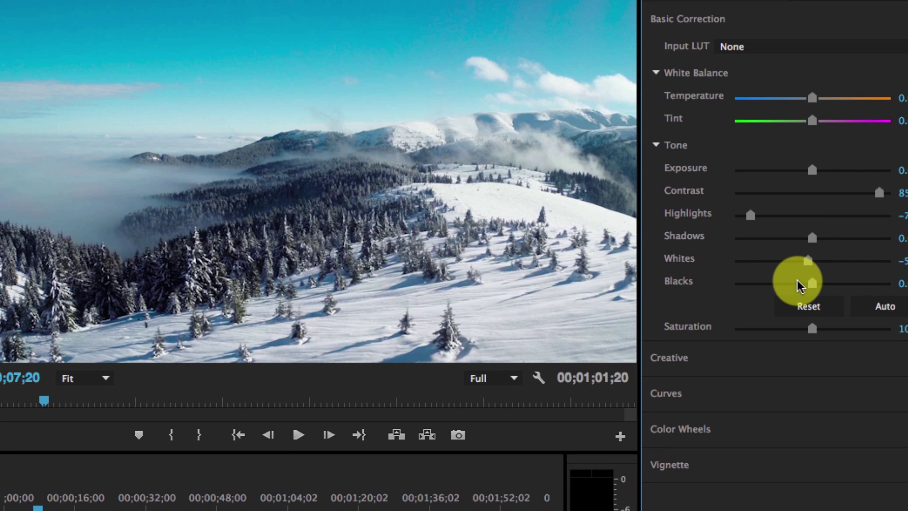
{"action": "left_click", "coordinate": [809, 308]}
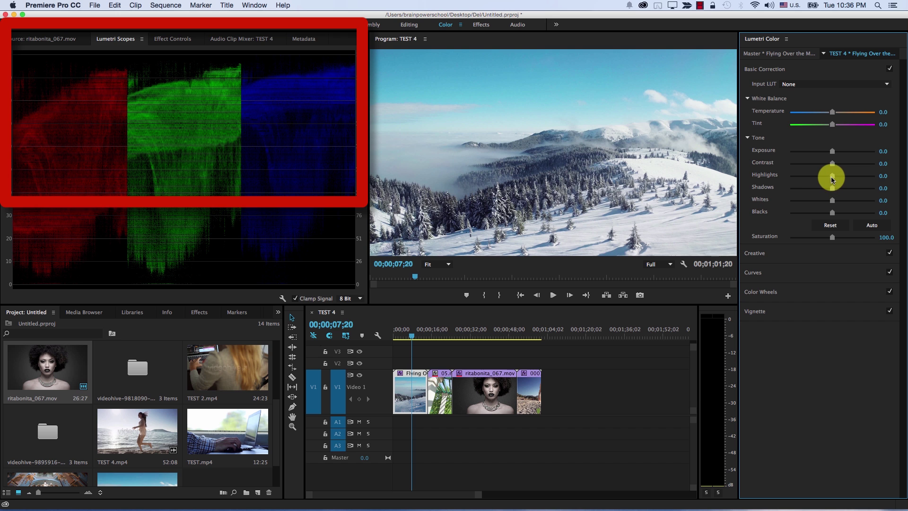
Try Highlights at -100 and Whites at -70 on the snowy mountain clip, and reset the Tone settings.
{"action": "left_click_drag", "start_coordinate": [832, 178], "coordinate": [791, 180]}
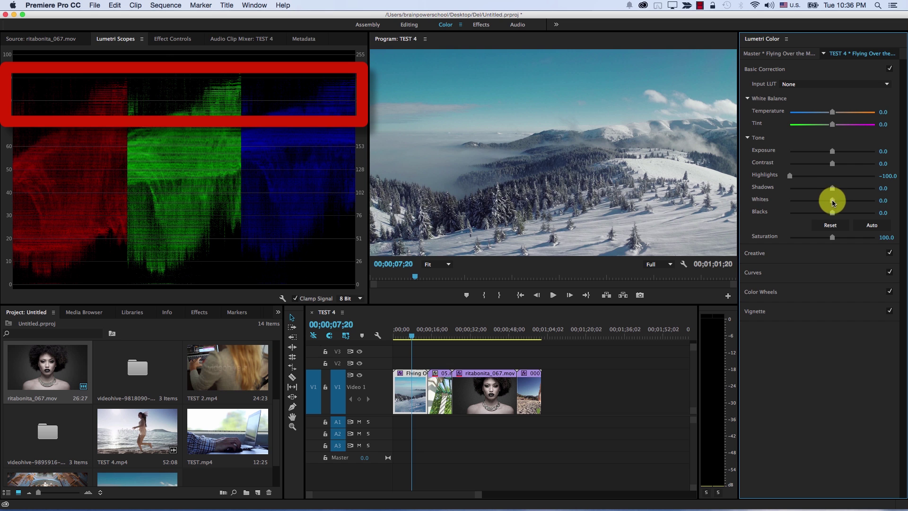
{"action": "left_click_drag", "start_coordinate": [836, 201], "coordinate": [802, 205]}
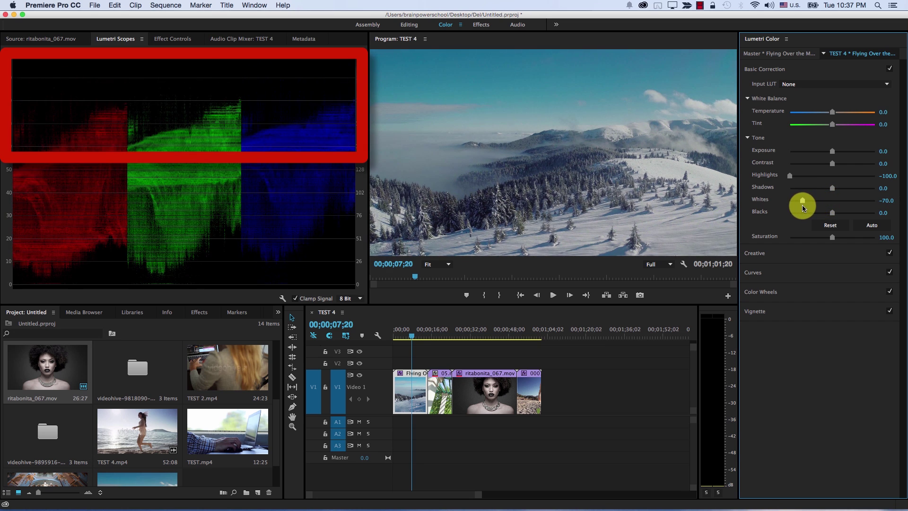
{"action": "left_click", "coordinate": [829, 226]}
Lower the snowy mountain clip's Highlights to -98.9 and pull its Whites down strongly.
{"action": "left_click_drag", "start_coordinate": [832, 178], "coordinate": [793, 183]}
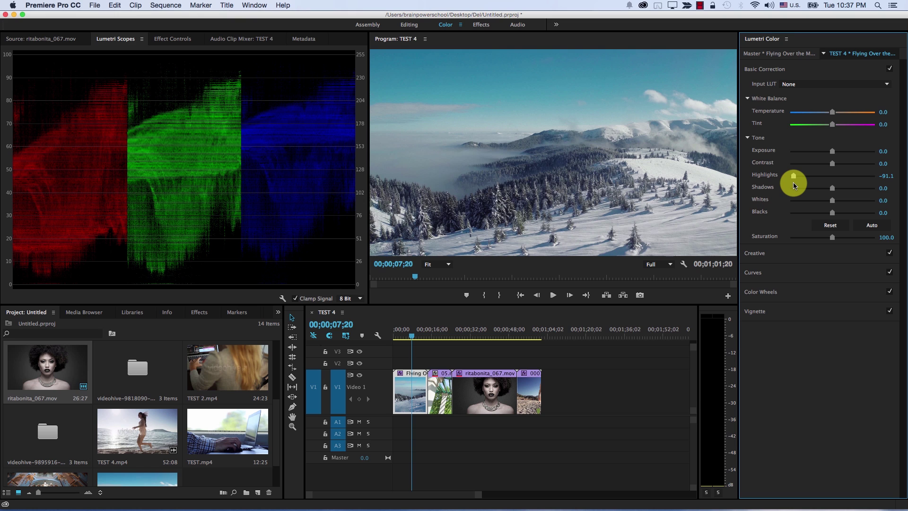
{"action": "left_click_drag", "start_coordinate": [794, 183], "coordinate": [790, 182]}
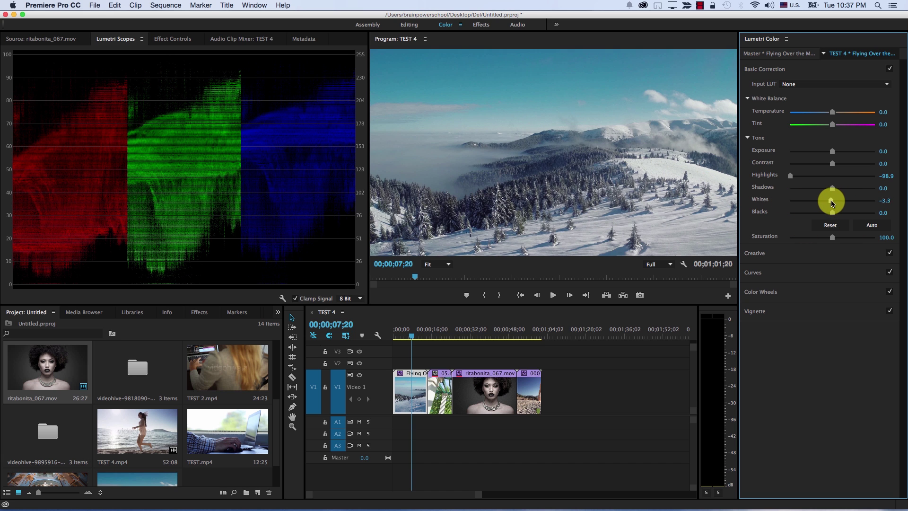
{"action": "left_click_drag", "start_coordinate": [831, 200], "coordinate": [805, 200]}
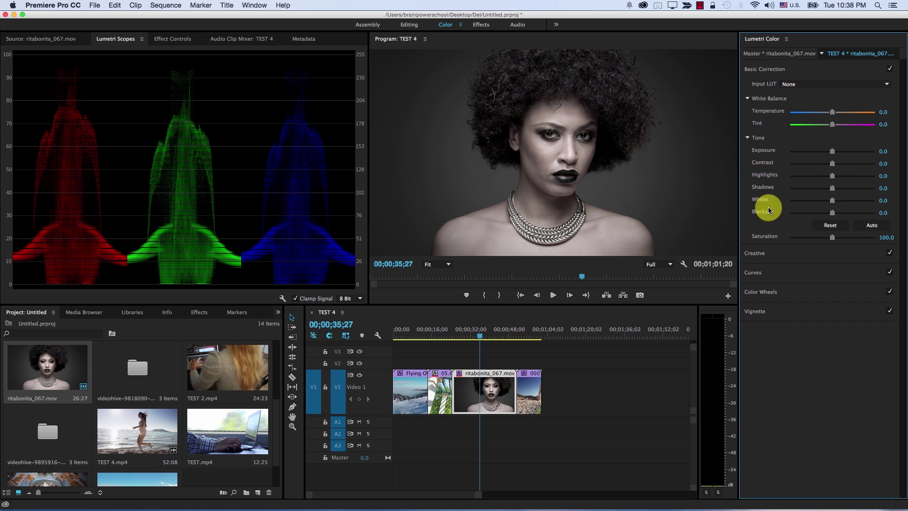
Try raising Shadows to 100 and Blacks to 76.7 on the portrait clip, and reset the Tone settings.
{"action": "left_click_drag", "start_coordinate": [831, 192], "coordinate": [875, 188]}
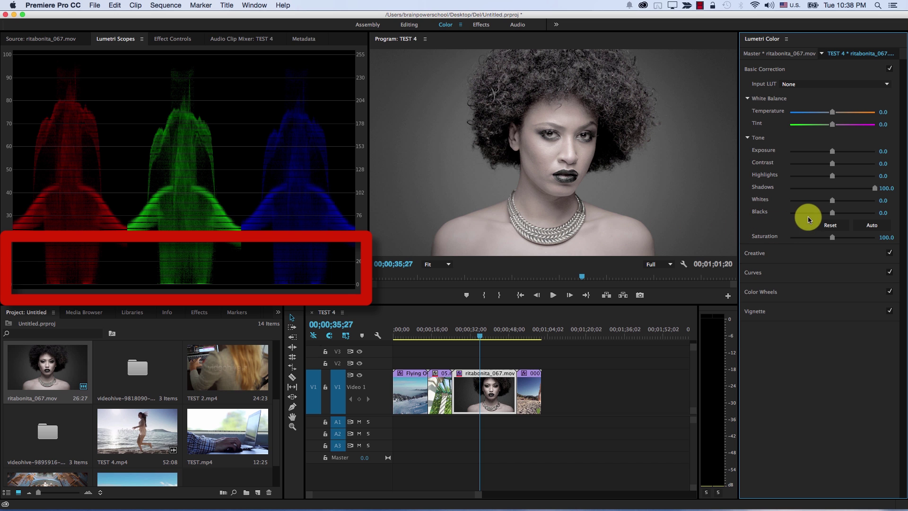
{"action": "left_click_drag", "start_coordinate": [832, 217], "coordinate": [874, 216]}
{"action": "left_click_drag", "start_coordinate": [873, 215], "coordinate": [866, 213]}
{"action": "left_click", "coordinate": [833, 227]}
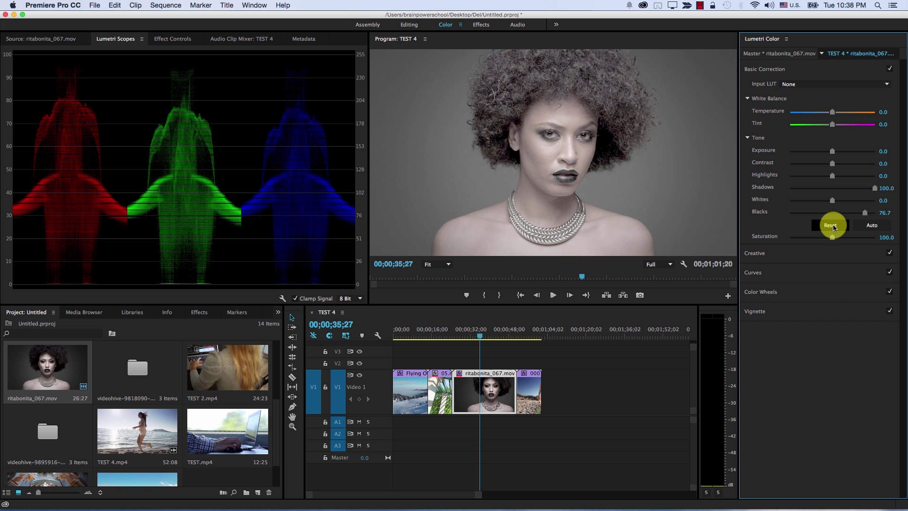
Set the portrait clip's Shadows to 95.6 and Blacks to -35.6, and pull the Blacks slightly lower.
{"action": "left_click_drag", "start_coordinate": [862, 212], "coordinate": [818, 213]}
{"action": "left_click_drag", "start_coordinate": [866, 190], "coordinate": [872, 188]}
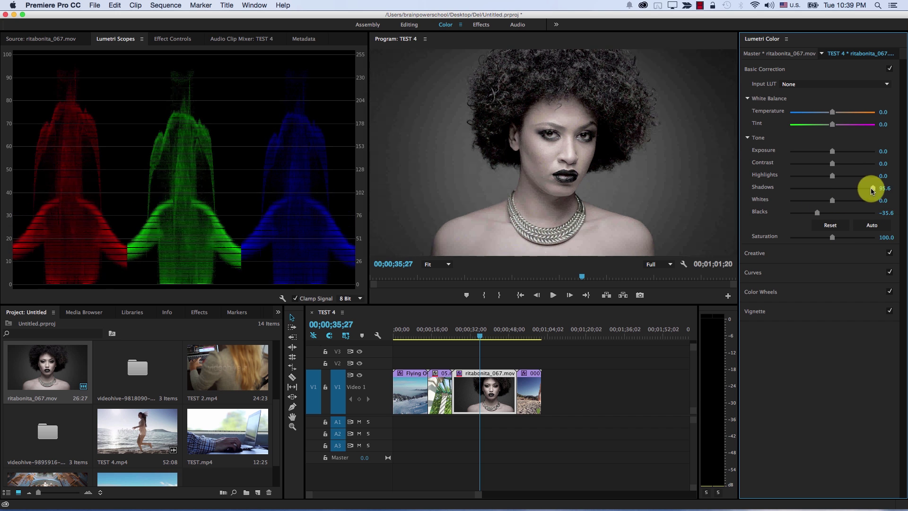
{"action": "left_click_drag", "start_coordinate": [817, 213], "coordinate": [808, 223]}
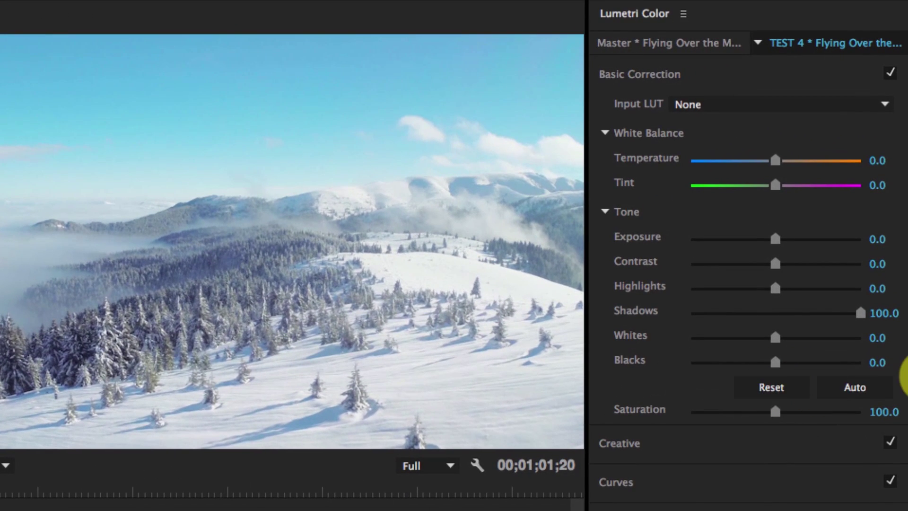
Apply the automatic Tone correction to the snowy mountain clip and raise its Basic Correction Saturation to 150.
{"action": "left_click", "coordinate": [849, 394]}
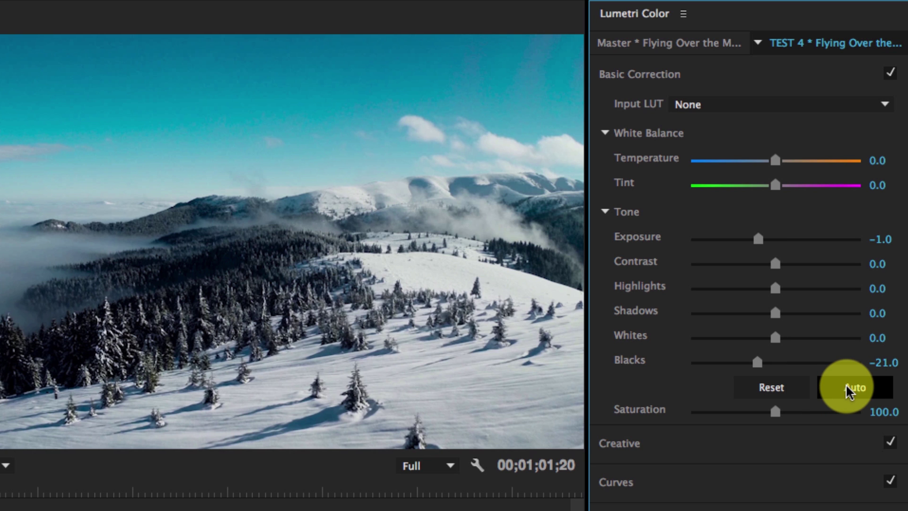
{"action": "left_click_drag", "start_coordinate": [775, 412], "coordinate": [821, 413]}
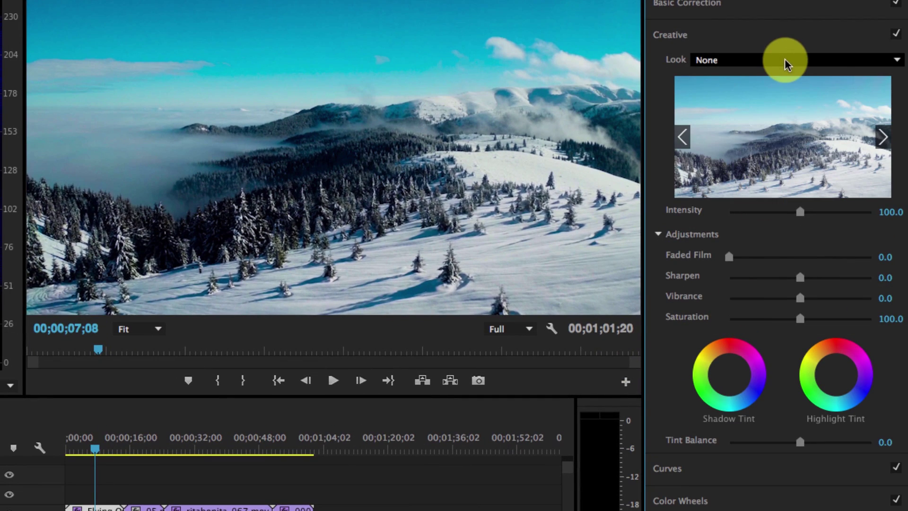
Examine the available Look presets in the Creative section, keeping None selected.
{"action": "left_click", "coordinate": [787, 63]}
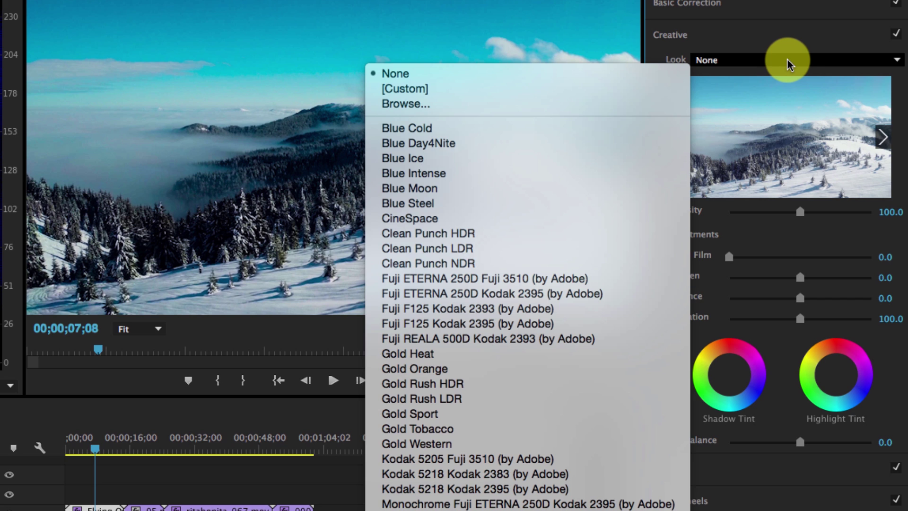
{"action": "left_click", "coordinate": [783, 57]}
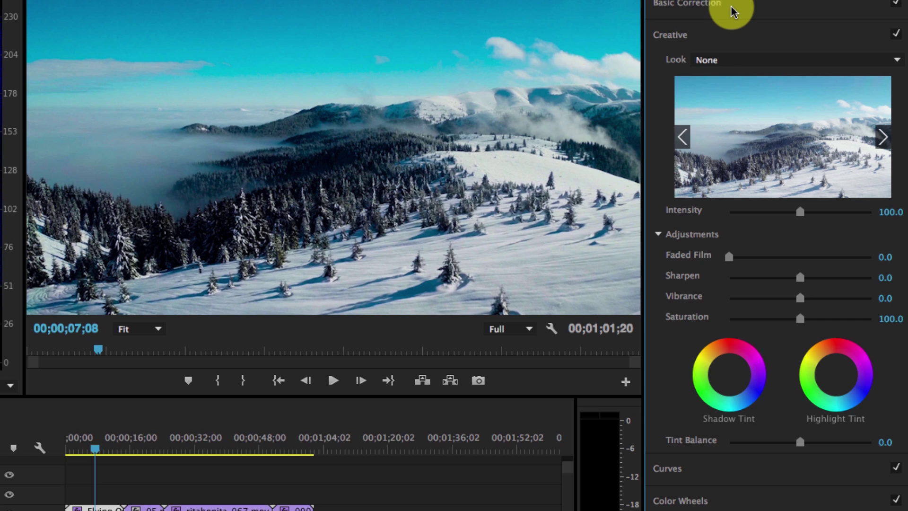
{"action": "left_click", "coordinate": [705, 69]}
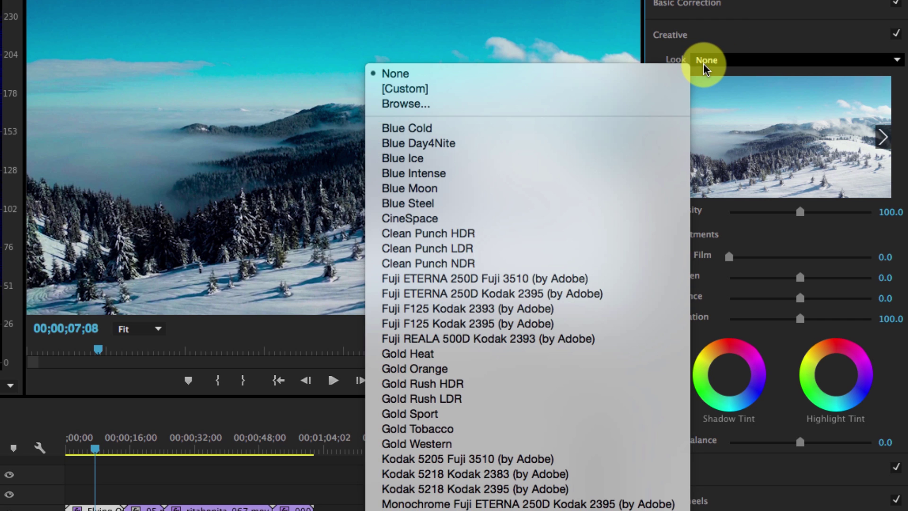
{"action": "left_click", "coordinate": [705, 69]}
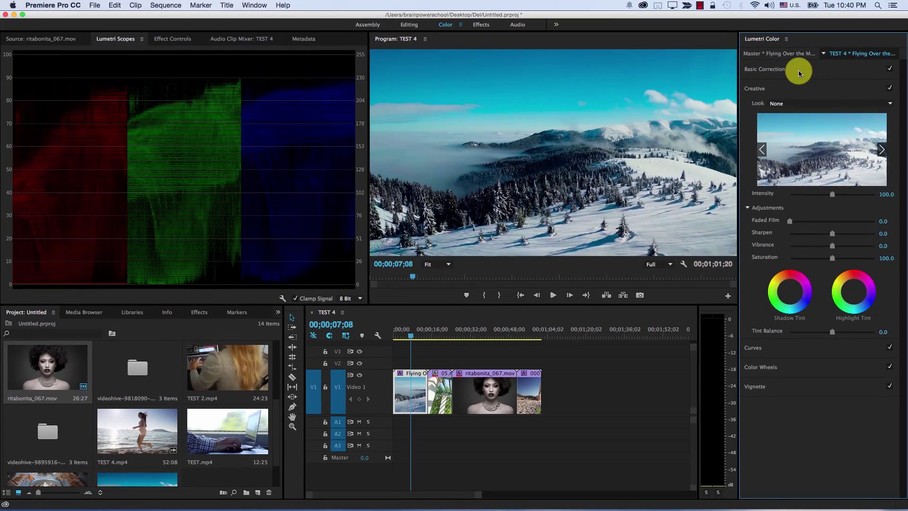
Examine the camera profiles offered as Input LUTs in Basic Correction, keeping the current choice.
{"action": "left_click", "coordinate": [798, 70]}
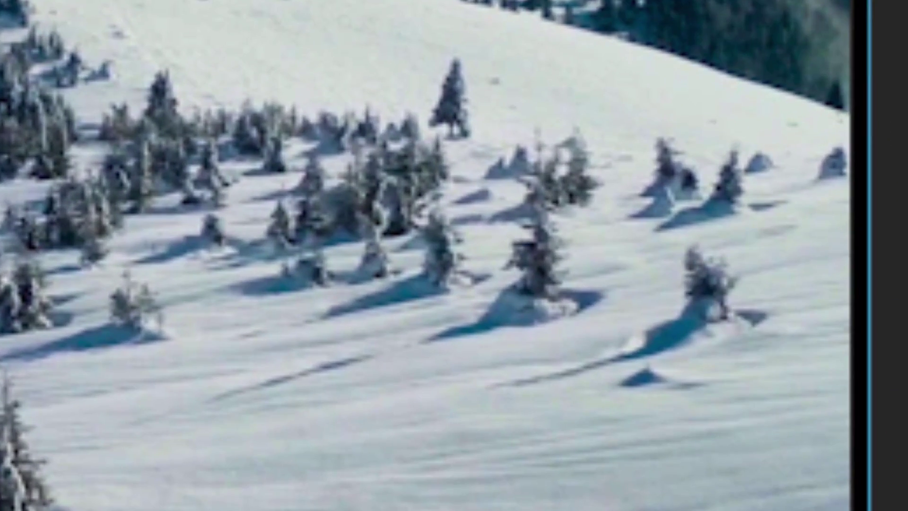
{"action": "left_click", "coordinate": [473, 105]}
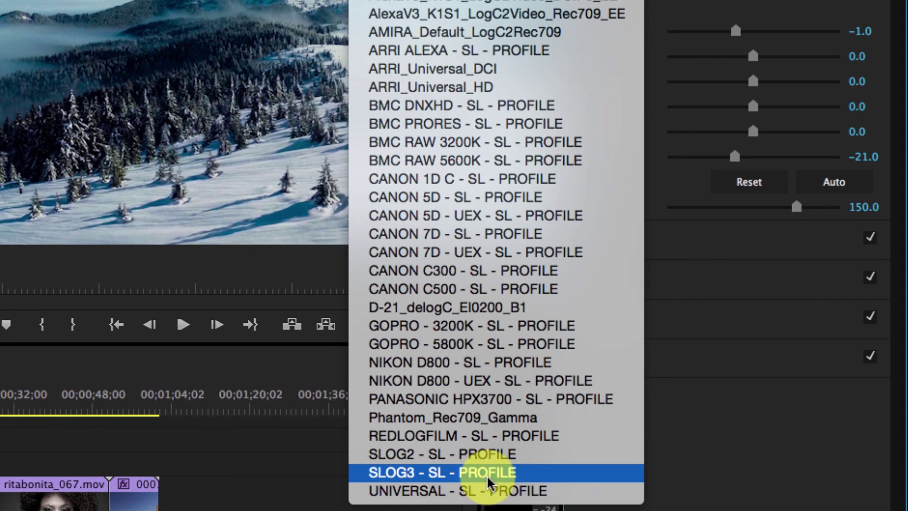
{"action": "left_click", "coordinate": [500, 234]}
Return to the Creative section, review the Look list and preview successive Looks in the thumbnail up to CineSpace without applying one.
{"action": "left_click", "coordinate": [681, 244]}
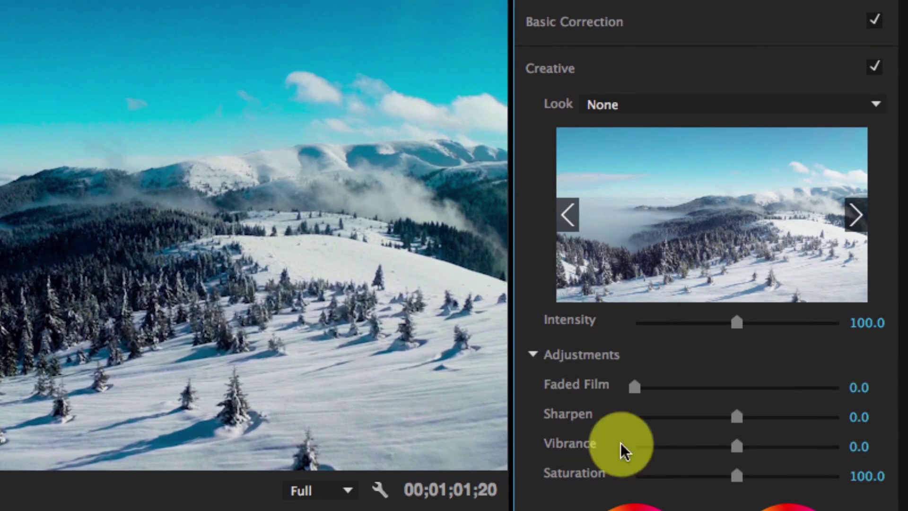
{"action": "left_click", "coordinate": [663, 104]}
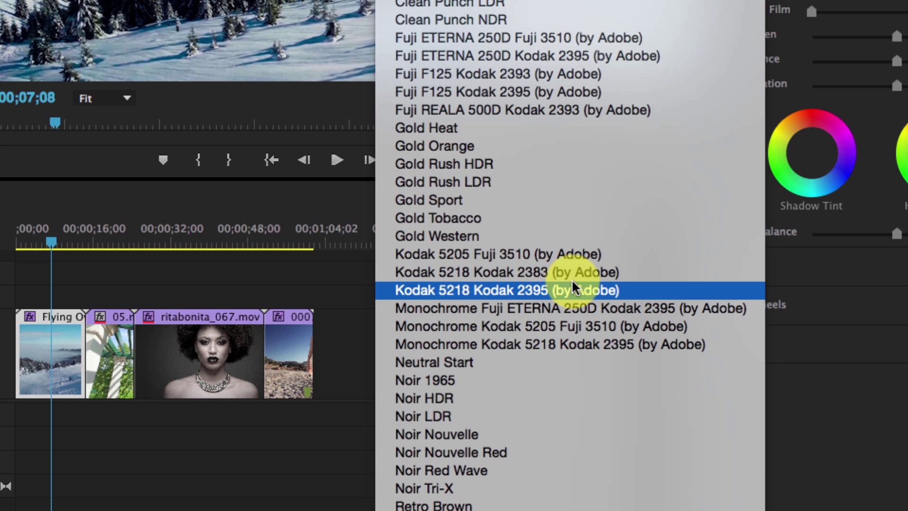
{"action": "key", "text": "Escape"}
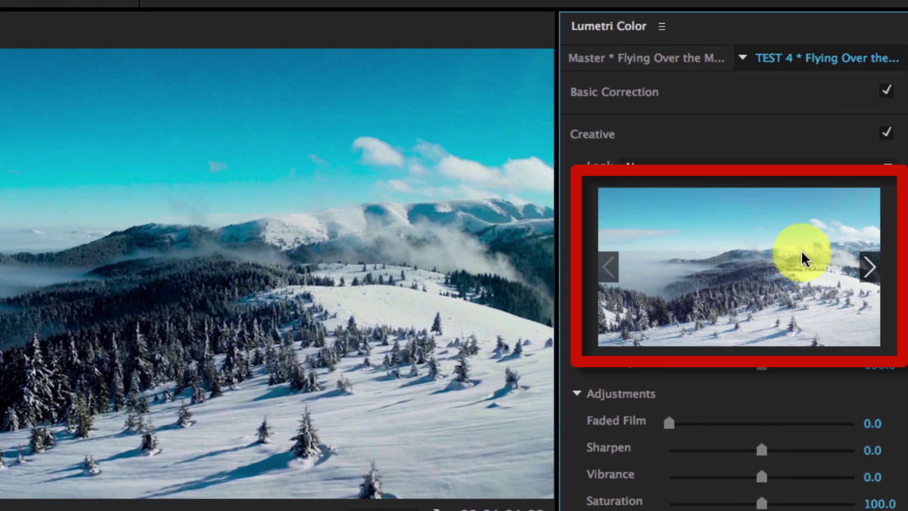
{"action": "left_click", "coordinate": [870, 268]}
{"action": "left_click", "coordinate": [870, 268]}
{"action": "left_click", "coordinate": [870, 267]}
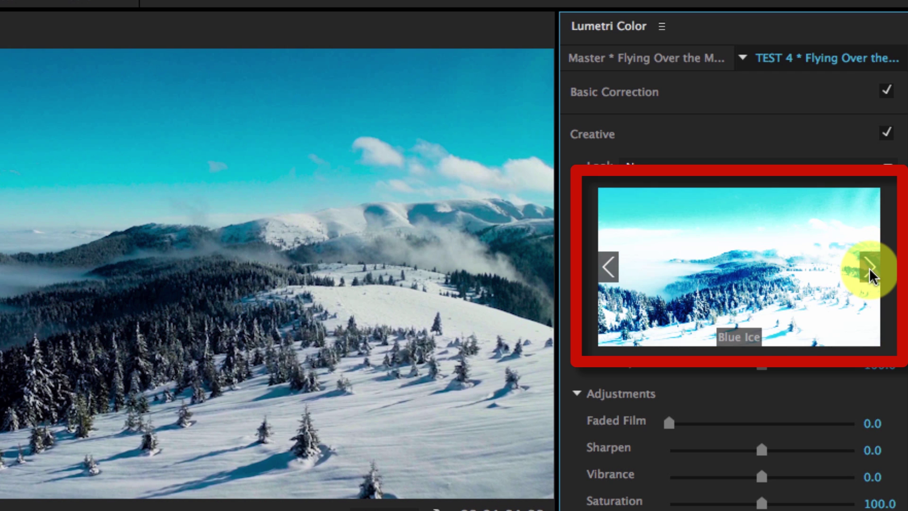
{"action": "left_click", "coordinate": [870, 268]}
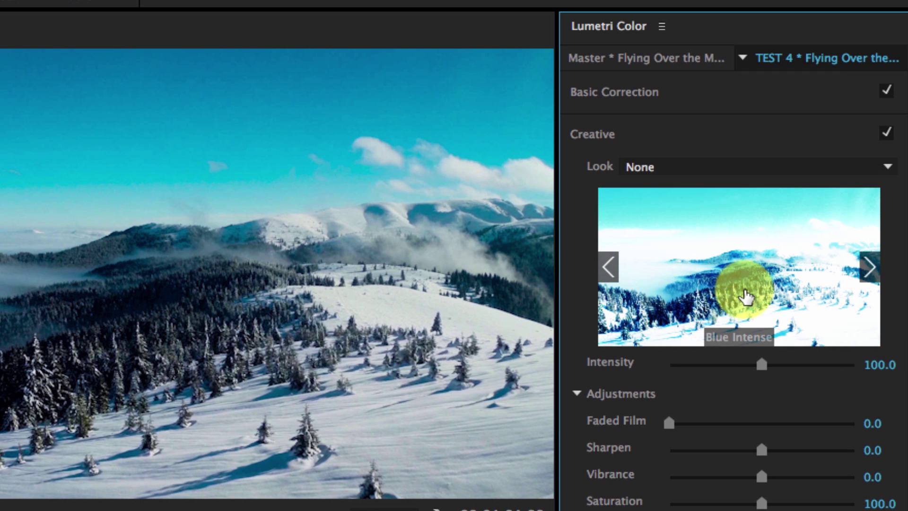
{"action": "left_click", "coordinate": [870, 267]}
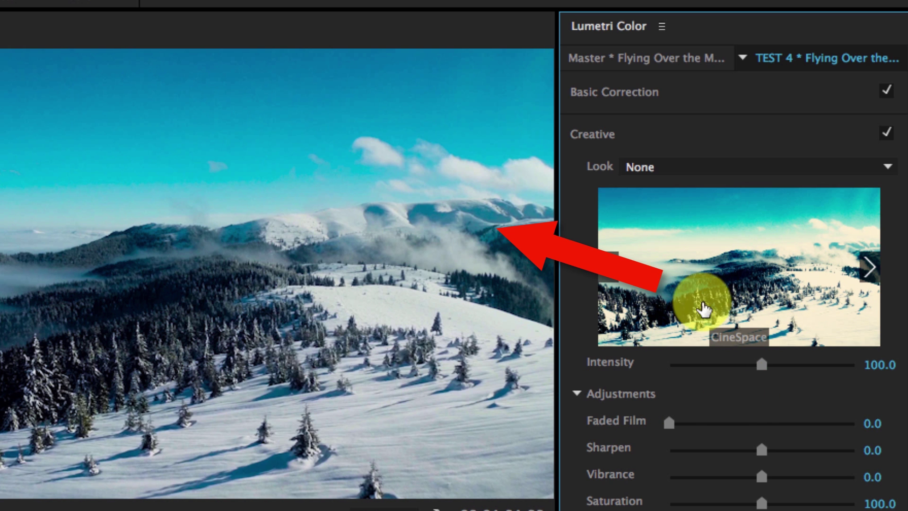
Apply the CineSpace Look to the snowy mountain clip and retune Basic Correction: Shadows 73.3, Saturation 63.3, lower Exposure, higher Blacks.
{"action": "left_click", "coordinate": [719, 291]}
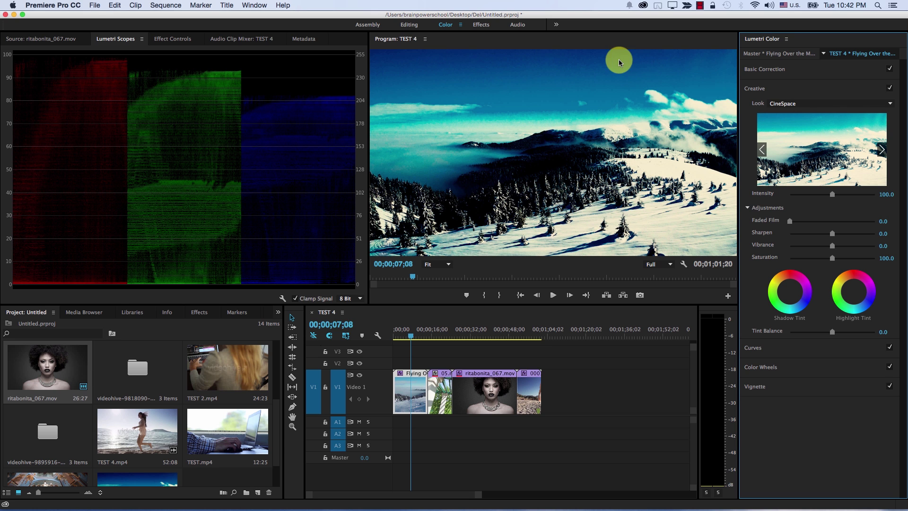
{"action": "left_click", "coordinate": [754, 69]}
{"action": "left_click_drag", "start_coordinate": [833, 190], "coordinate": [864, 186]}
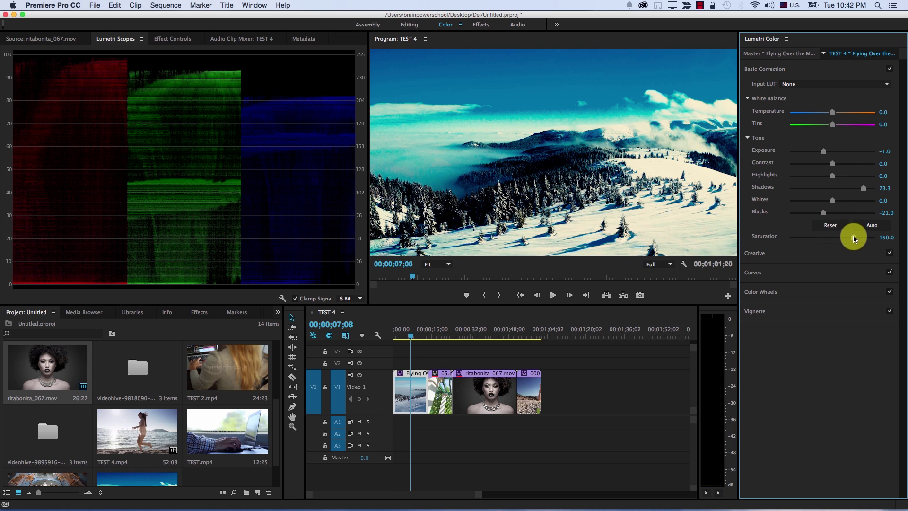
{"action": "left_click_drag", "start_coordinate": [853, 237], "coordinate": [816, 237]}
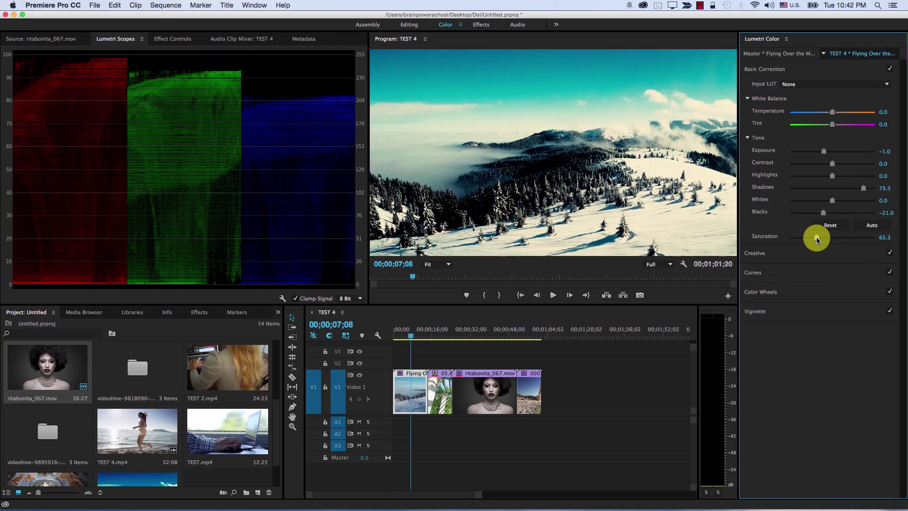
{"action": "left_click_drag", "start_coordinate": [826, 152], "coordinate": [813, 150]}
{"action": "left_click_drag", "start_coordinate": [823, 212], "coordinate": [875, 212]}
Return to the Creative section and vary the CineSpace Look's Intensity, dropping it to 0.0 and raising it to the maximum.
{"action": "left_click", "coordinate": [781, 253]}
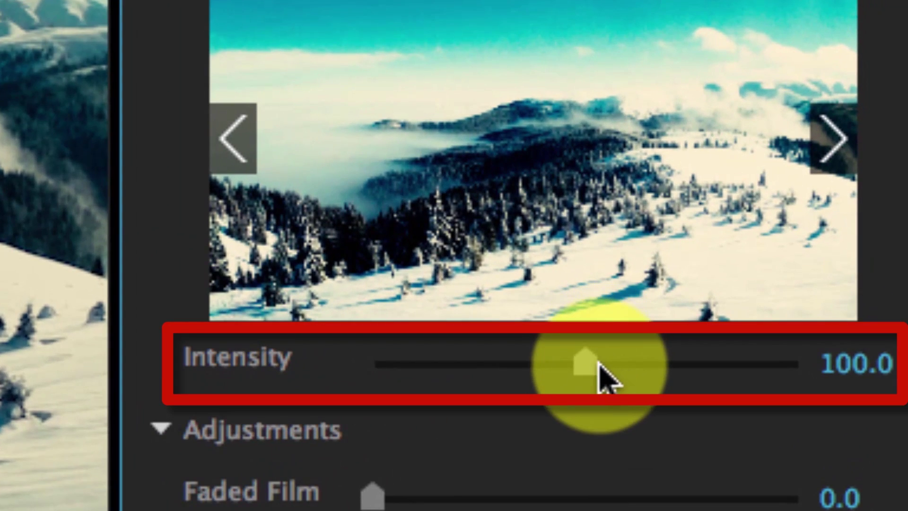
{"action": "left_click_drag", "start_coordinate": [833, 194], "coordinate": [857, 194]}
{"action": "left_click_drag", "start_coordinate": [708, 358], "coordinate": [355, 373]}
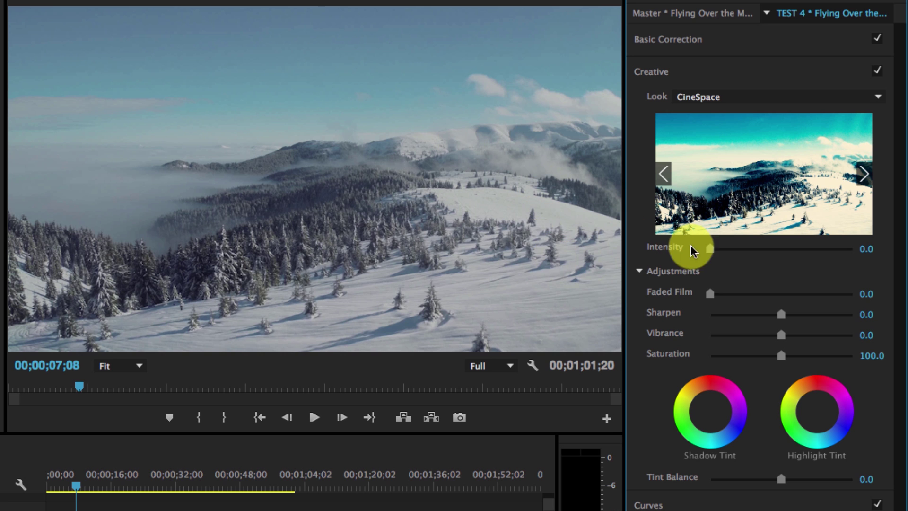
{"action": "left_click_drag", "start_coordinate": [711, 247], "coordinate": [868, 254]}
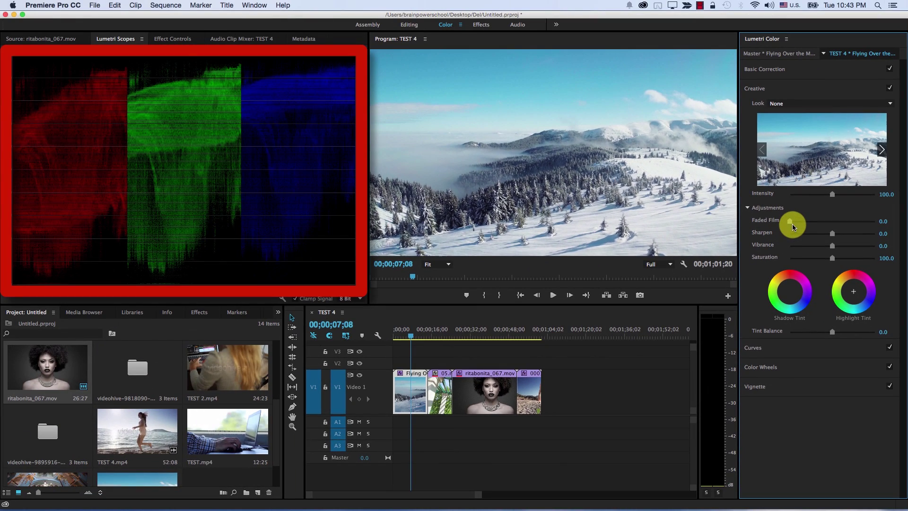
Raise the snowy mountain clip's Faded Film to its maximum, return it to 0, and slightly increase Sharpen.
{"action": "left_click_drag", "start_coordinate": [791, 220], "coordinate": [881, 220]}
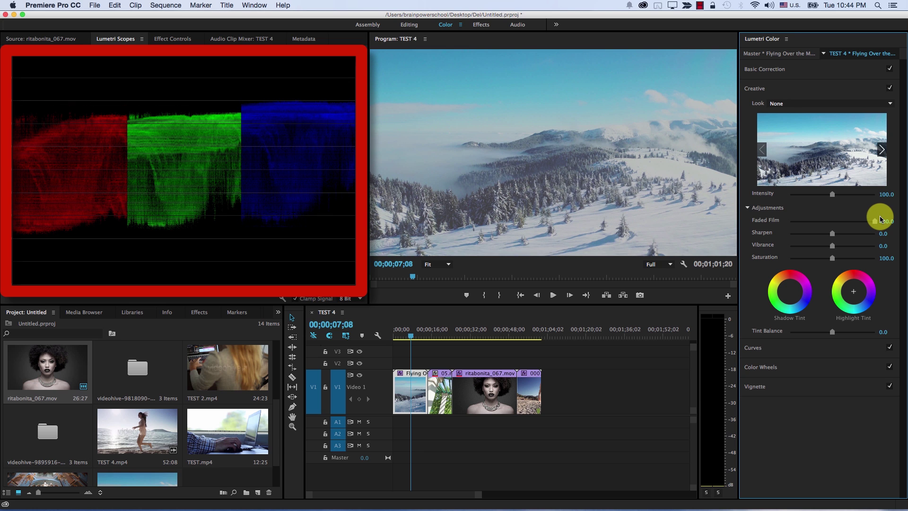
{"action": "left_click_drag", "start_coordinate": [881, 219], "coordinate": [777, 224]}
{"action": "left_click_drag", "start_coordinate": [832, 233], "coordinate": [850, 232]}
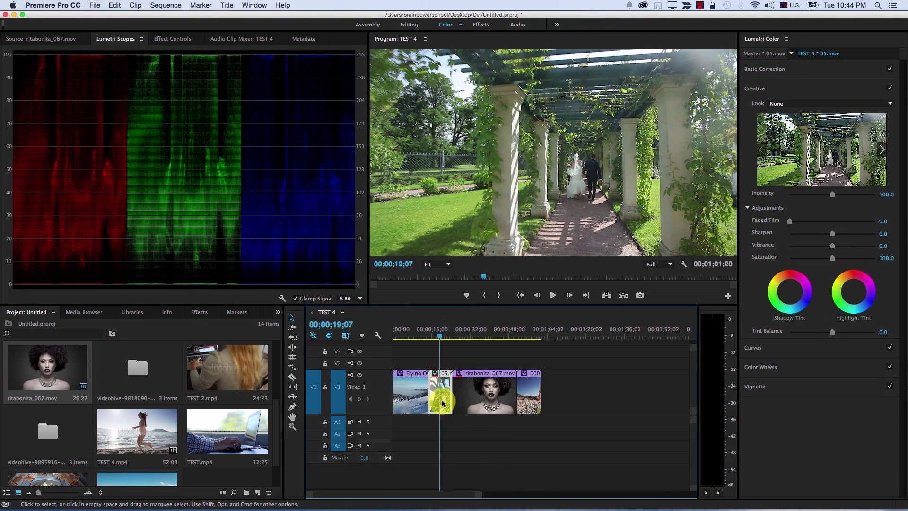
Try the Creative Vibrance of the garden wedding clip at 100 and at -76.7.
{"action": "left_click", "coordinate": [830, 259]}
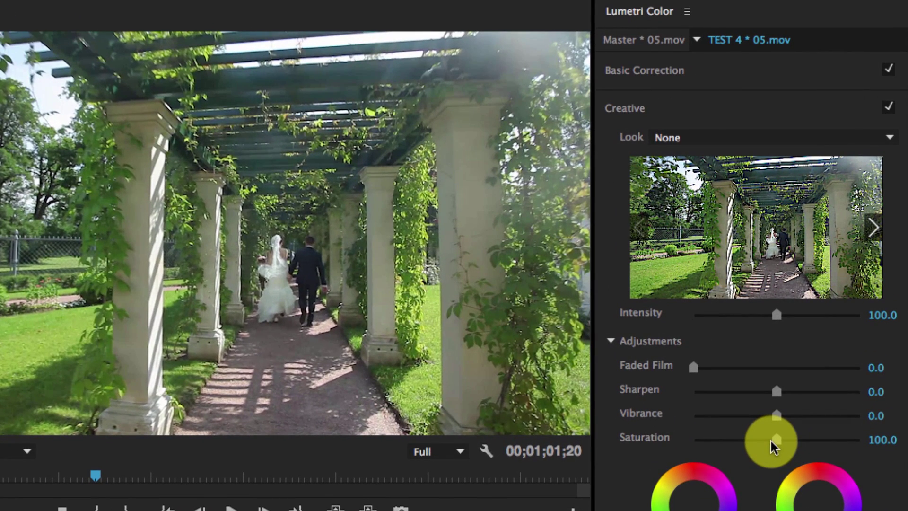
{"action": "mouse_move", "coordinate": [776, 438]}
{"action": "left_mouse_down"}
{"action": "mouse_move", "coordinate": [864, 435]}
{"action": "mouse_move", "coordinate": [720, 438]}
{"action": "mouse_move", "coordinate": [778, 440]}
{"action": "left_mouse_up"}
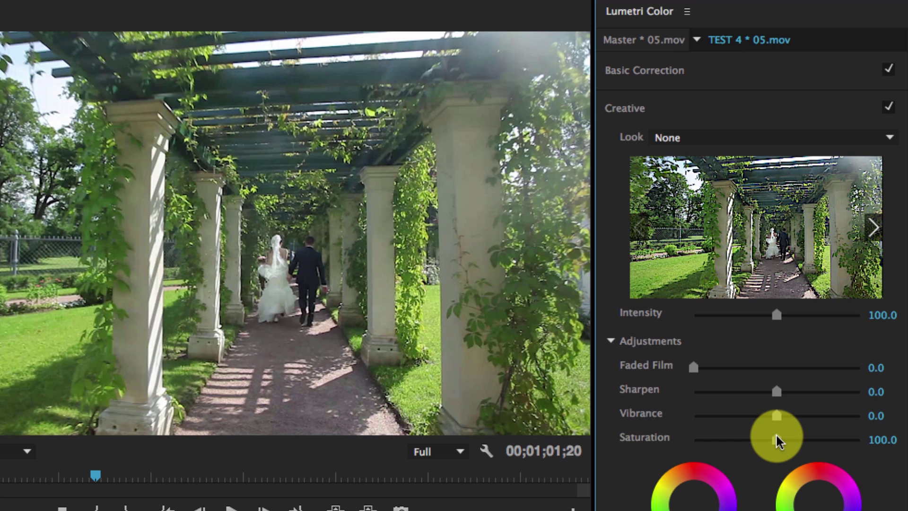
{"action": "left_click_drag", "start_coordinate": [777, 416], "coordinate": [860, 412]}
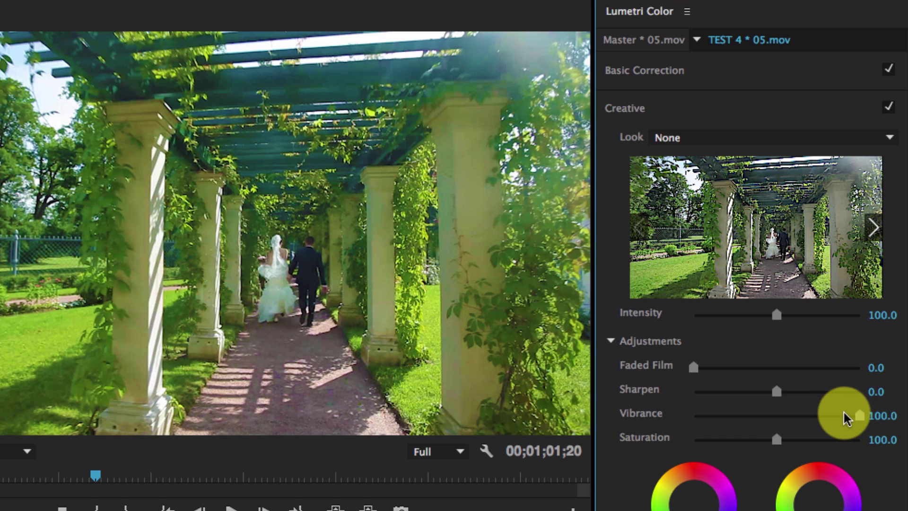
{"action": "left_click_drag", "start_coordinate": [860, 419], "coordinate": [714, 416]}
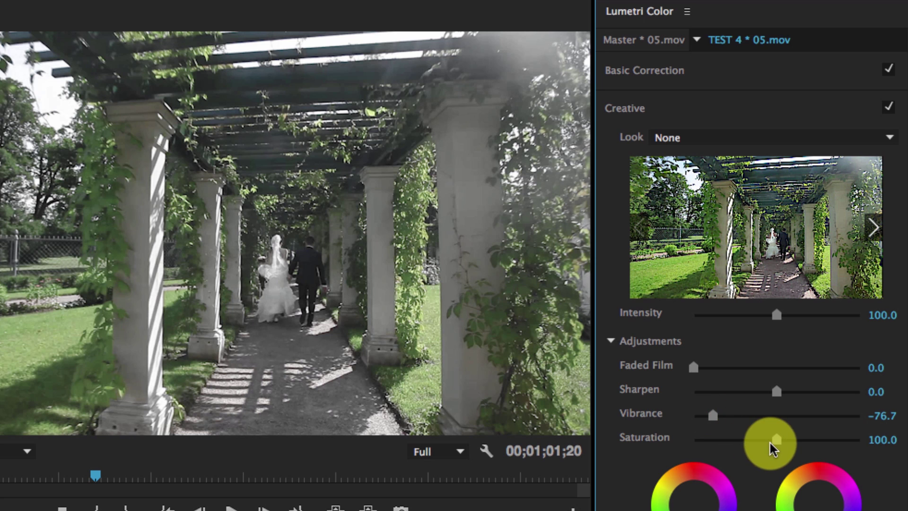
Set the wedding clip's Creative Saturation to 200 and compare Vibrance at 77.8, -64.4 and its minimum.
{"action": "left_click_drag", "start_coordinate": [774, 441], "coordinate": [872, 440]}
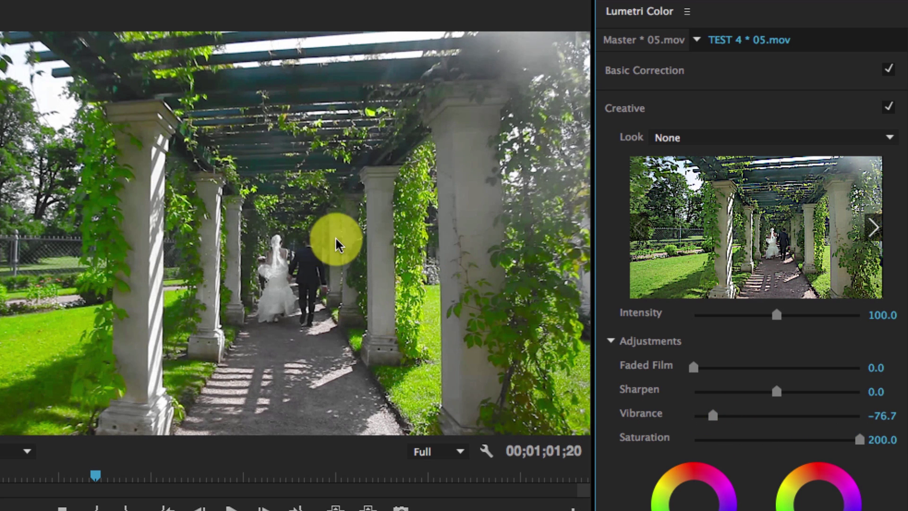
{"action": "left_click_drag", "start_coordinate": [714, 419], "coordinate": [841, 418]}
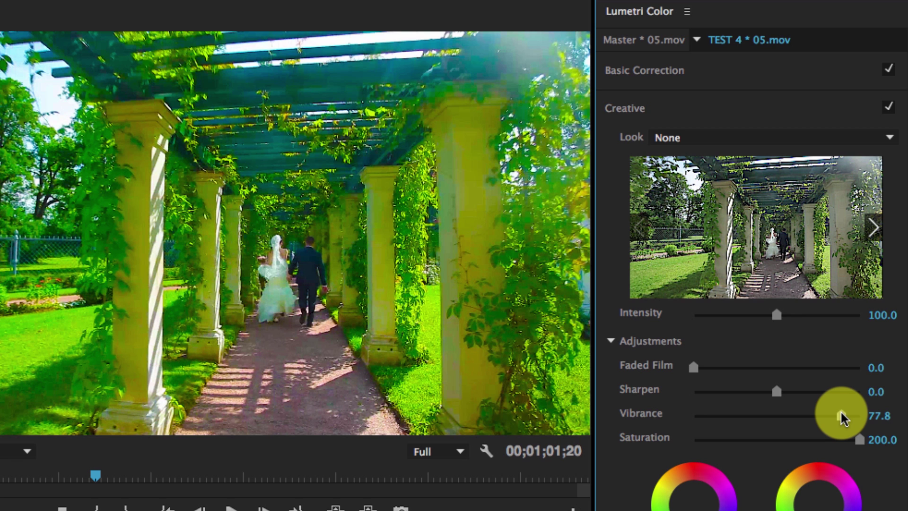
{"action": "left_click_drag", "start_coordinate": [842, 419], "coordinate": [724, 416]}
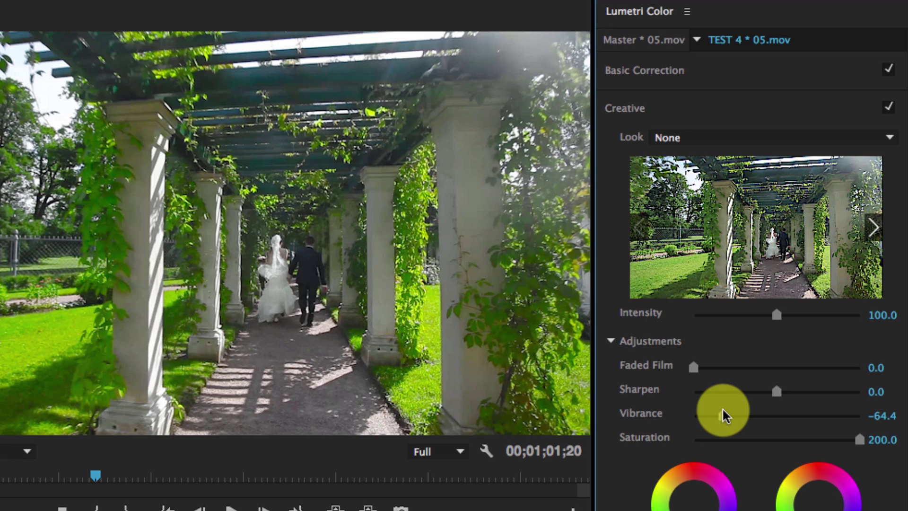
{"action": "left_click_drag", "start_coordinate": [724, 416], "coordinate": [689, 416]}
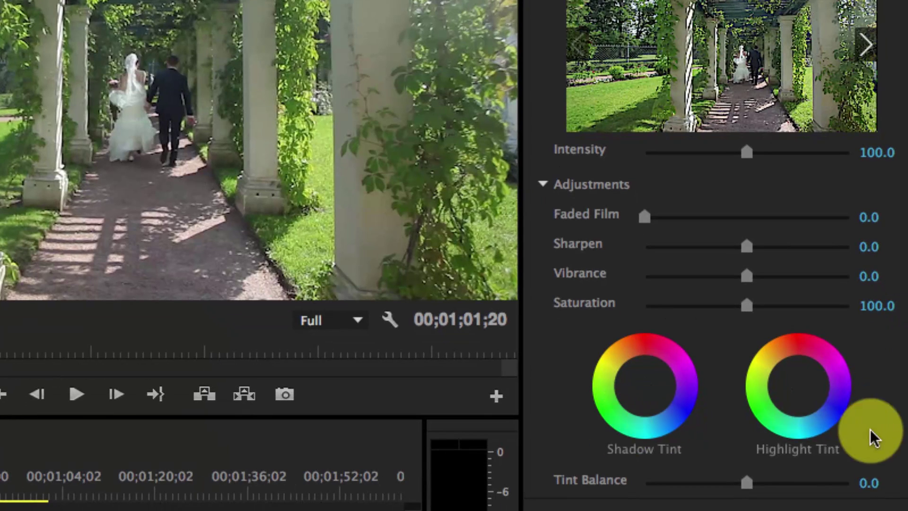
Tint the wedding clip's highlights toward yellow and its shadows slightly toward blue.
{"action": "left_click", "coordinate": [813, 396]}
{"action": "left_click_drag", "start_coordinate": [807, 391], "coordinate": [776, 380]}
{"action": "left_click", "coordinate": [644, 385]}
{"action": "left_click_drag", "start_coordinate": [645, 386], "coordinate": [655, 397]}
Try the Tint Balance at -18.9, at 61.1 and below zero, and readjust the Highlight Tint.
{"action": "mouse_move", "coordinate": [746, 484]}
{"action": "left_mouse_down"}
{"action": "mouse_move", "coordinate": [857, 488]}
{"action": "mouse_move", "coordinate": [818, 468]}
{"action": "mouse_move", "coordinate": [730, 492]}
{"action": "left_mouse_up"}
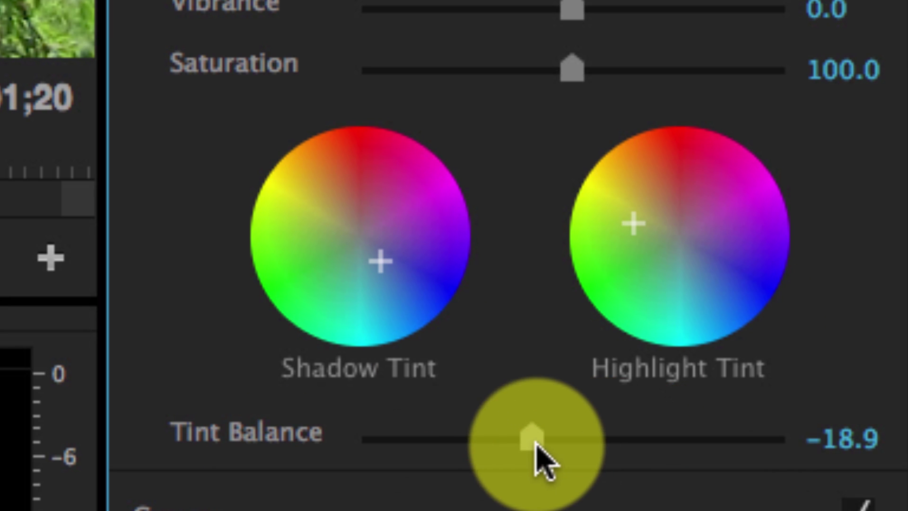
{"action": "left_click_drag", "start_coordinate": [537, 442], "coordinate": [702, 436]}
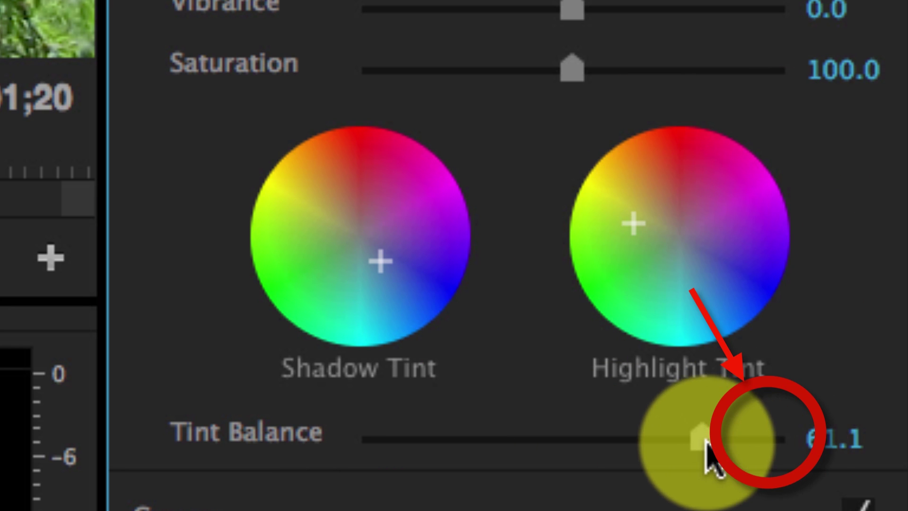
{"action": "left_click_drag", "start_coordinate": [703, 442], "coordinate": [436, 481]}
{"action": "left_click_drag", "start_coordinate": [671, 228], "coordinate": [641, 230]}
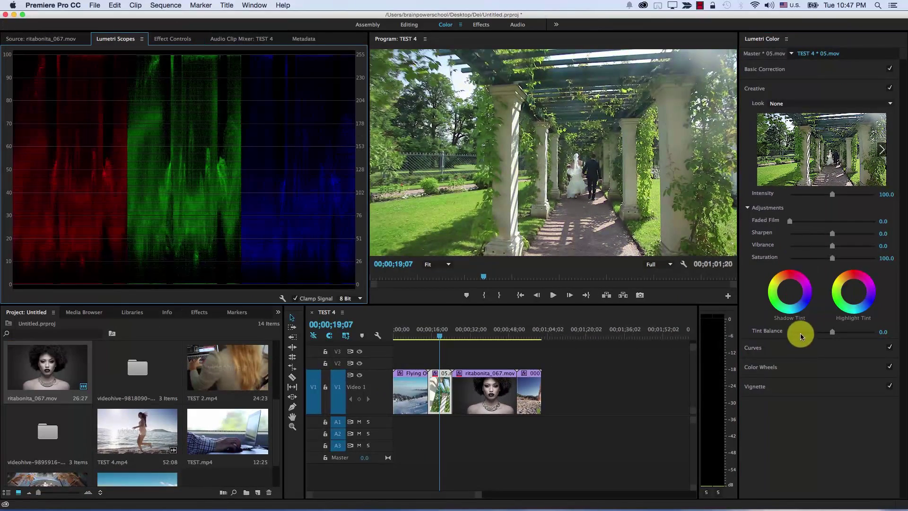
Open the Curves section for the wedding clip and review the red, green and blue RGB curves.
{"action": "left_click", "coordinate": [799, 345]}
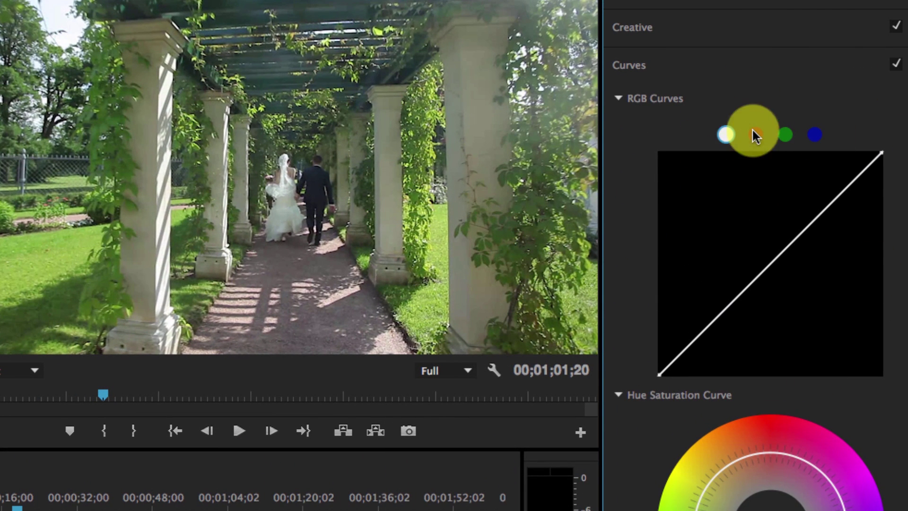
{"action": "left_click", "coordinate": [756, 134]}
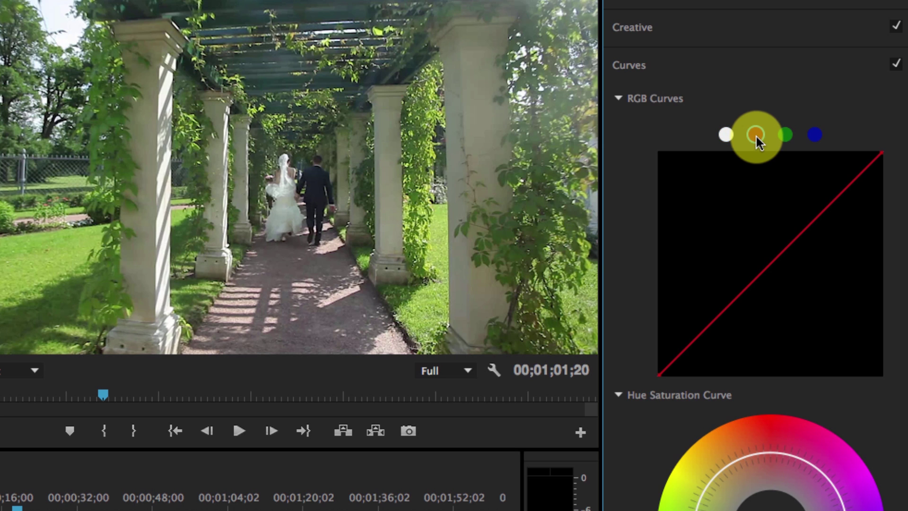
{"action": "left_click", "coordinate": [786, 135]}
{"action": "left_click", "coordinate": [815, 134]}
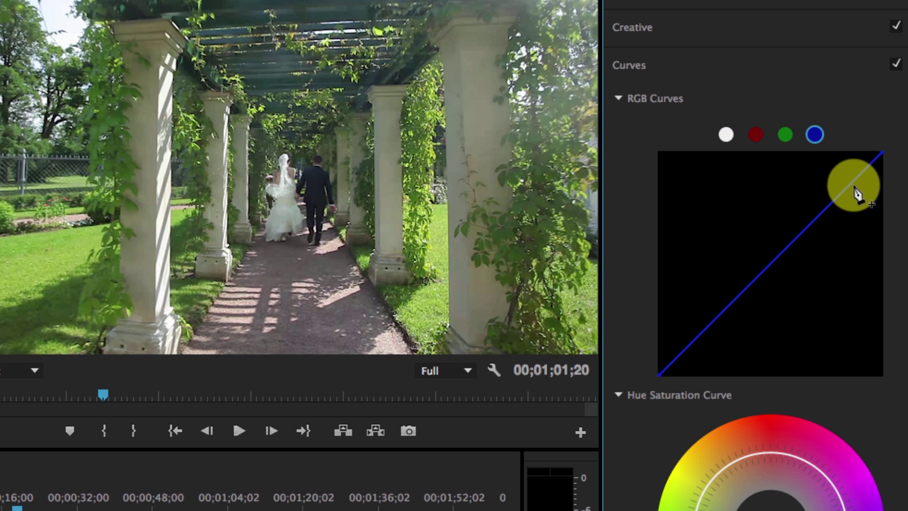
Lower the highlight endpoint and raise the shadow endpoint of the blue RGB curve, and switch to the red curve.
{"action": "left_click_drag", "start_coordinate": [880, 153], "coordinate": [882, 212]}
{"action": "left_click_drag", "start_coordinate": [660, 375], "coordinate": [653, 336]}
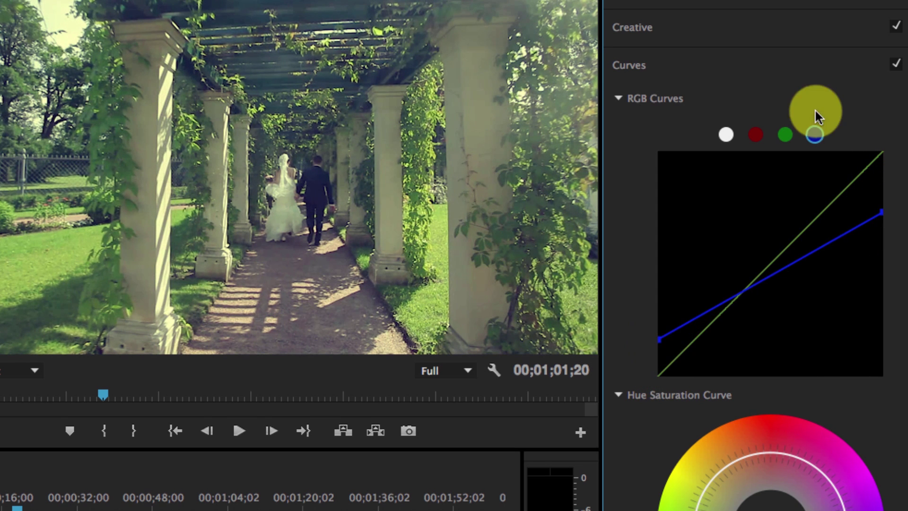
{"action": "left_click", "coordinate": [756, 135]}
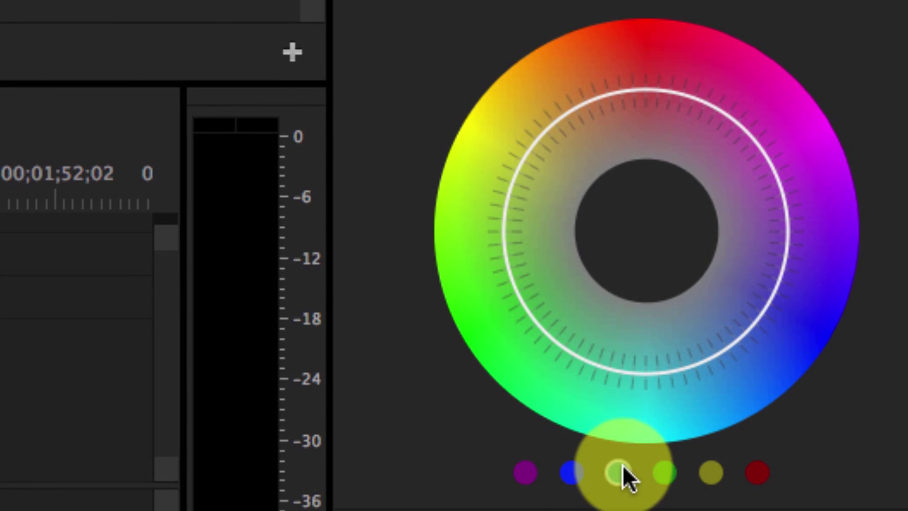
Shape the wedding clip's Hue Saturation Curve by pushing the green point outward and pulling the red and cyan points inward.
{"action": "left_click", "coordinate": [579, 169]}
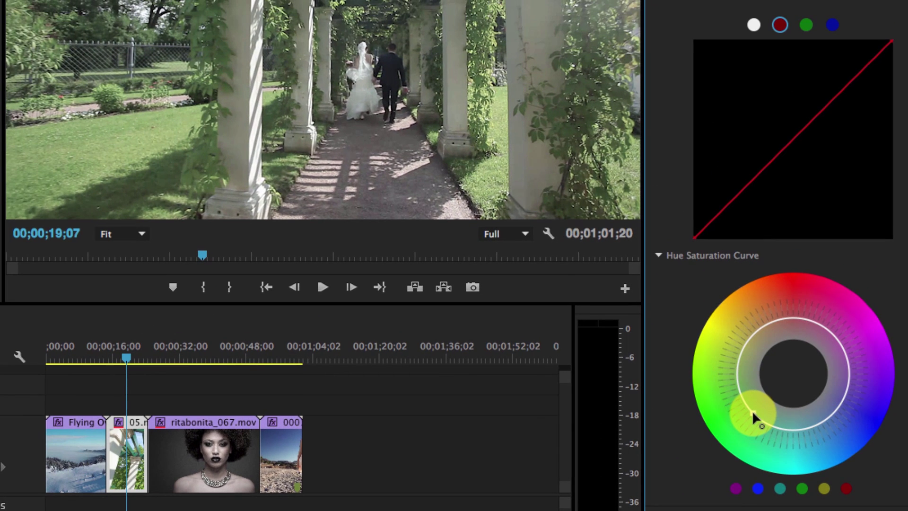
{"action": "left_click_drag", "start_coordinate": [756, 408], "coordinate": [745, 438]}
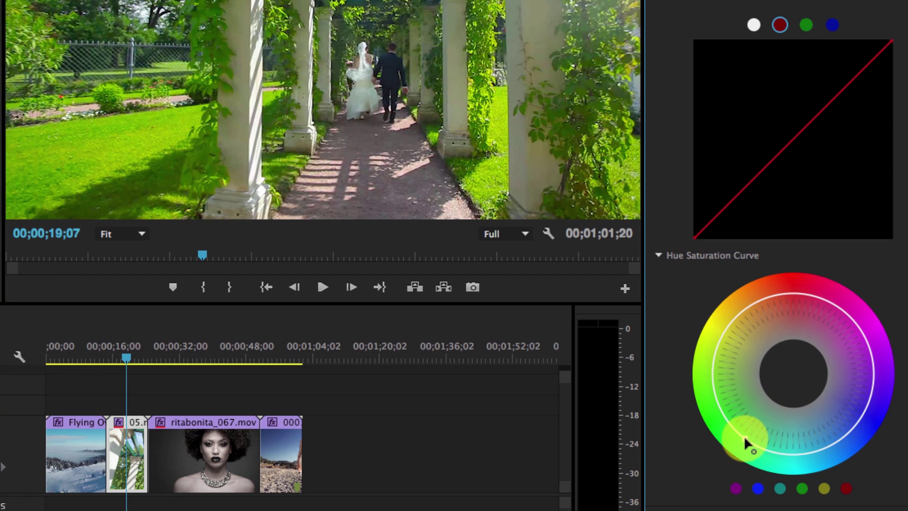
{"action": "left_click", "coordinate": [802, 434]}
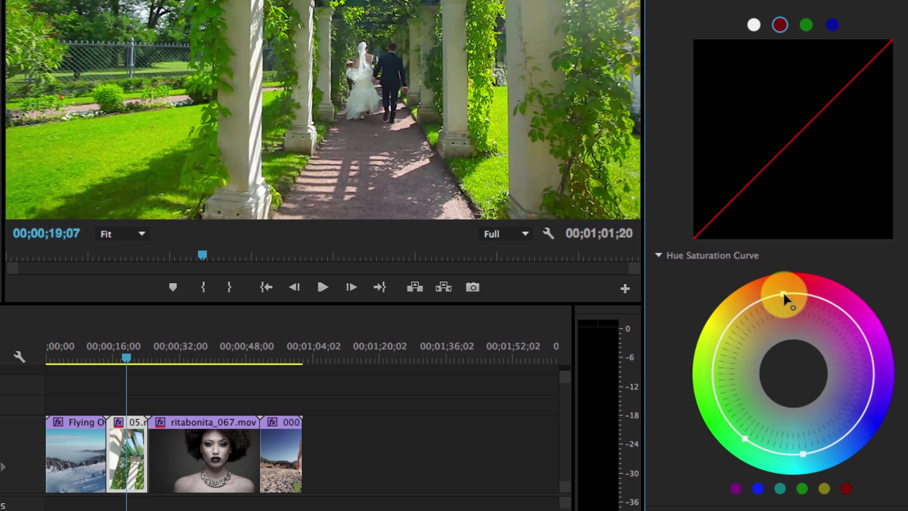
{"action": "left_click_drag", "start_coordinate": [783, 292], "coordinate": [787, 326]}
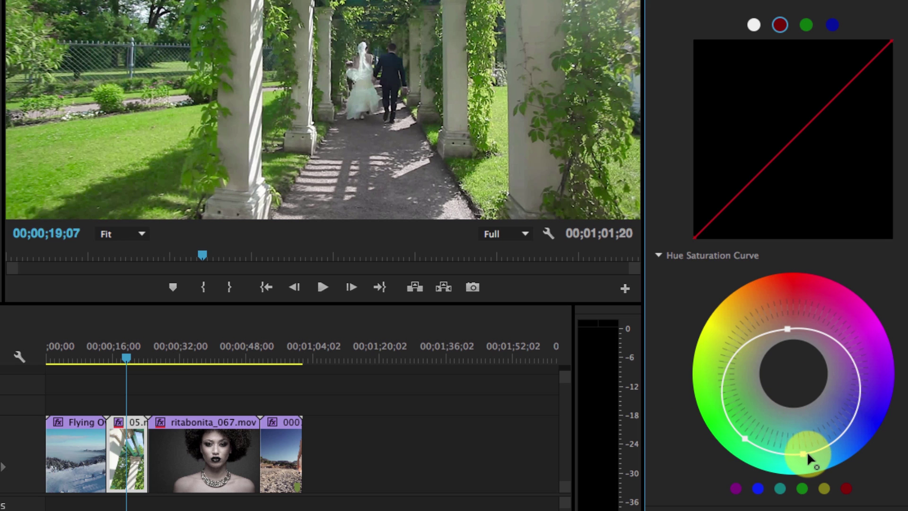
{"action": "left_click_drag", "start_coordinate": [802, 452], "coordinate": [801, 417]}
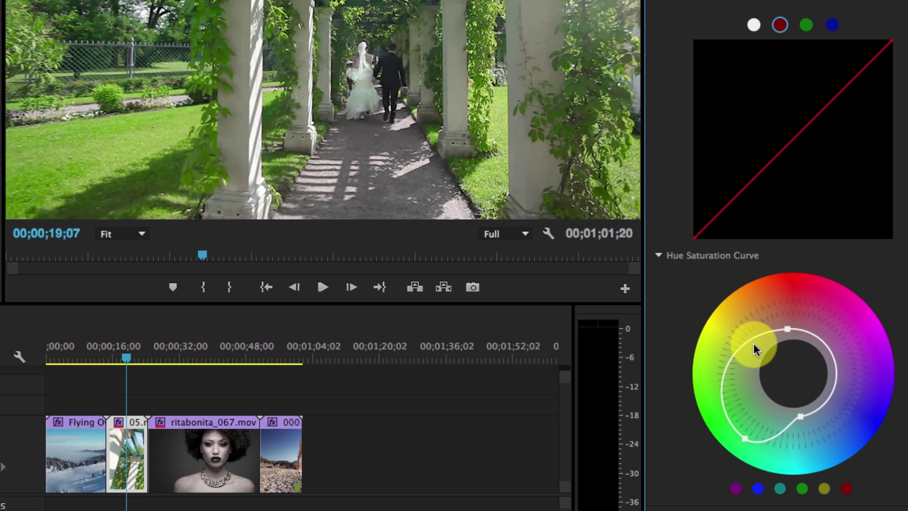
Push the curve's green point further outward, anchor it at yellow-green, and pull the added orange point in toward the center.
{"action": "left_click_drag", "start_coordinate": [754, 344], "coordinate": [740, 304]}
{"action": "left_click_drag", "start_coordinate": [748, 428], "coordinate": [748, 441]}
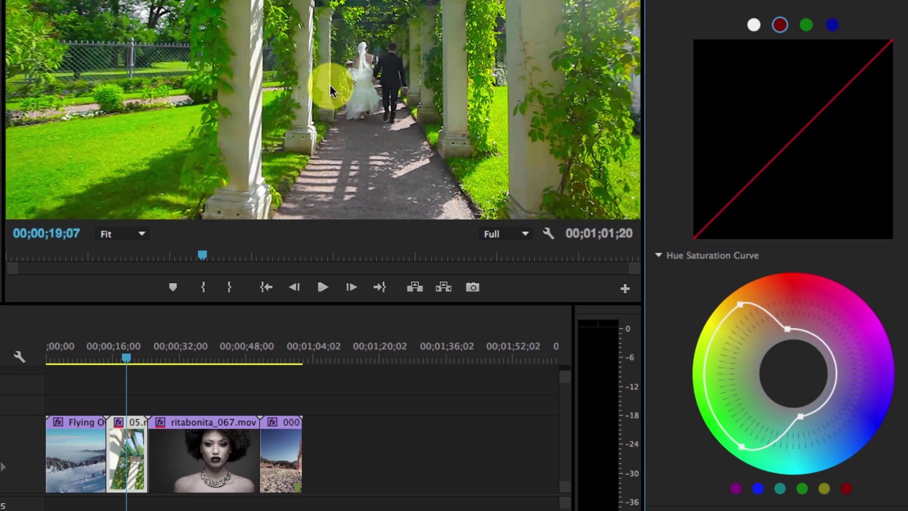
{"action": "left_click", "coordinate": [705, 389]}
{"action": "left_click_drag", "start_coordinate": [741, 304], "coordinate": [755, 372]}
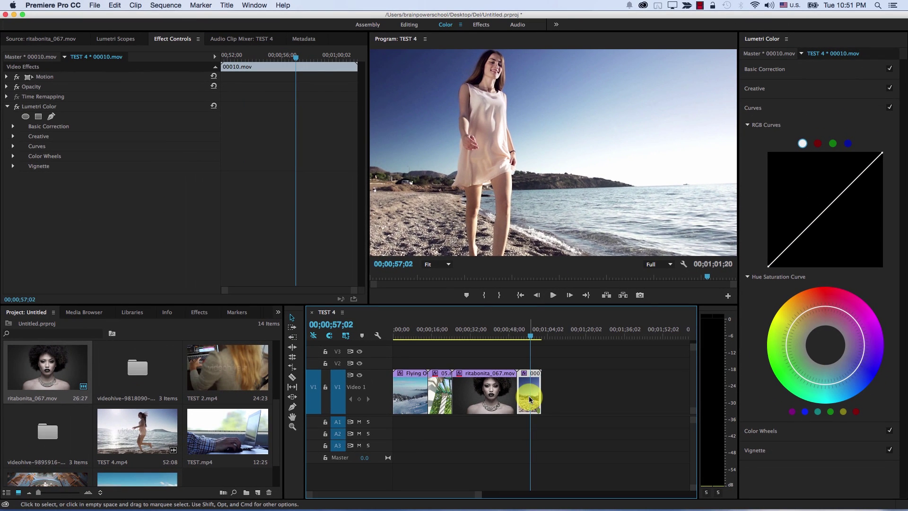
Anchor the beach clip's Hue Saturation Curve at green and purple, and push a blue point outward to intensify the sky.
{"action": "left_click", "coordinate": [806, 379]}
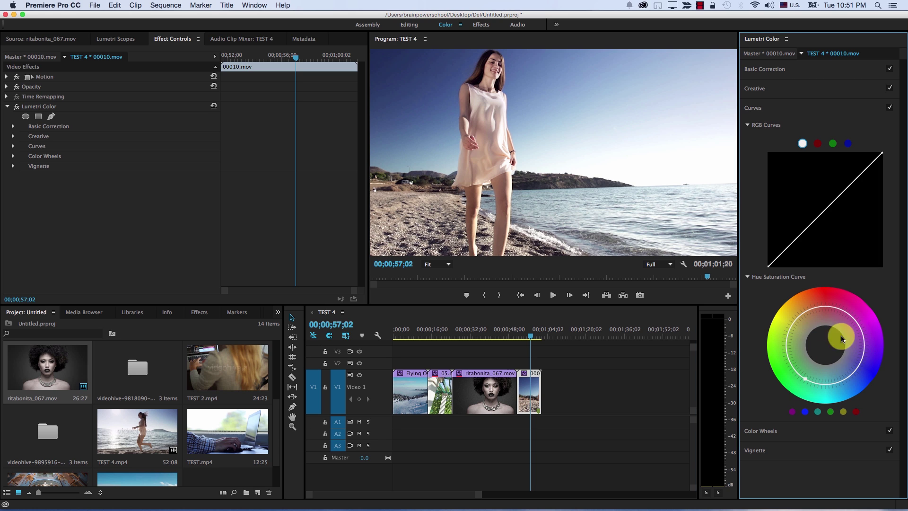
{"action": "left_click", "coordinate": [864, 331]}
{"action": "left_click_drag", "start_coordinate": [848, 377], "coordinate": [868, 391]}
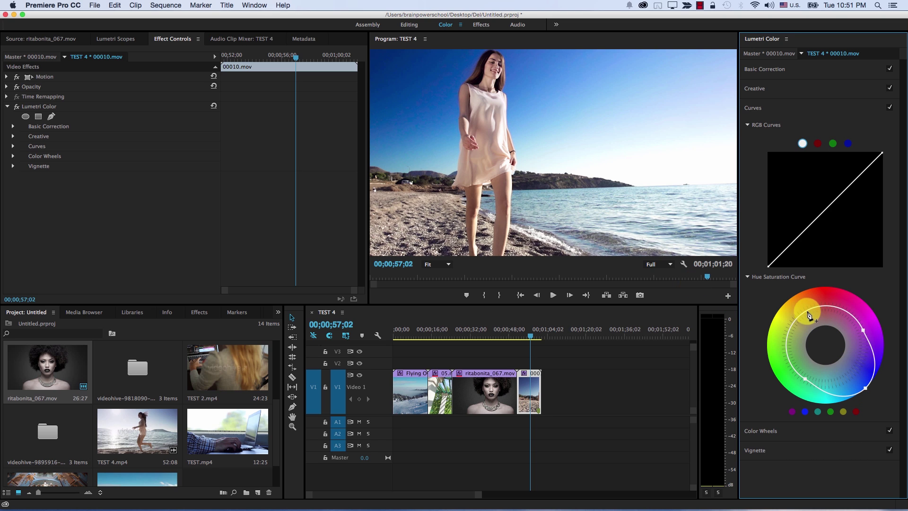
Add a yellow anchor, push the red part of the curve outward, pull blue inward, and reset the Hue Saturation Curve.
{"action": "left_click", "coordinate": [786, 329]}
{"action": "left_click_drag", "start_coordinate": [822, 308], "coordinate": [841, 300]}
{"action": "left_click_drag", "start_coordinate": [866, 388], "coordinate": [839, 365]}
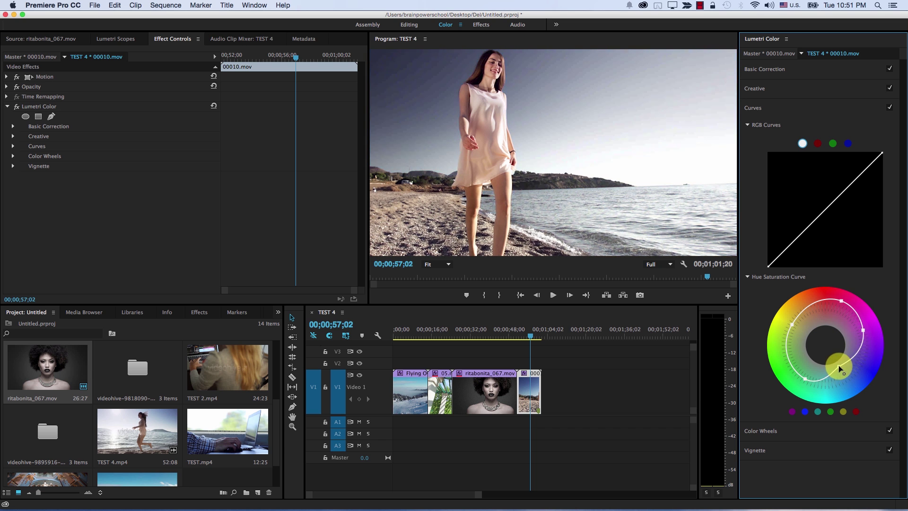
{"action": "double_click", "coordinate": [839, 365]}
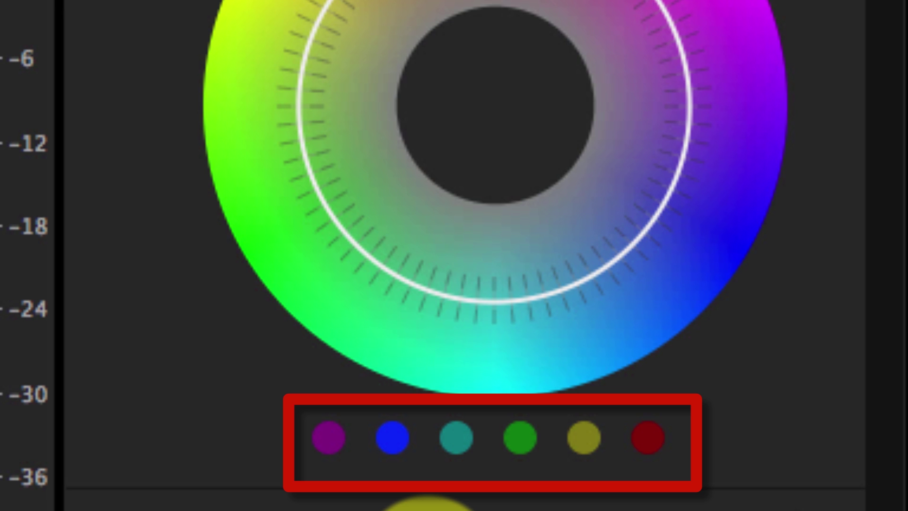
Add green control points to the Hue Saturation Curve from its color presets and pull the middle one outward.
{"action": "left_click", "coordinate": [521, 438]}
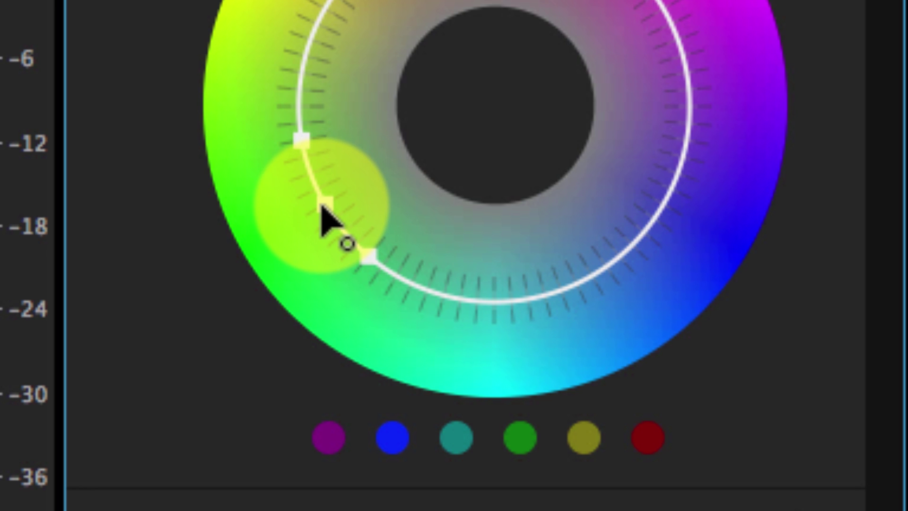
{"action": "left_click_drag", "start_coordinate": [322, 205], "coordinate": [277, 234]}
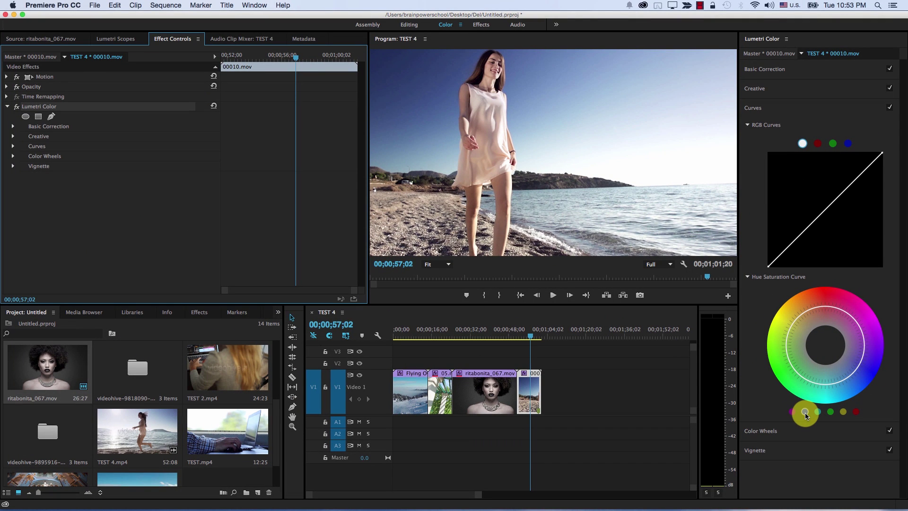
{"action": "left_click", "coordinate": [806, 412]}
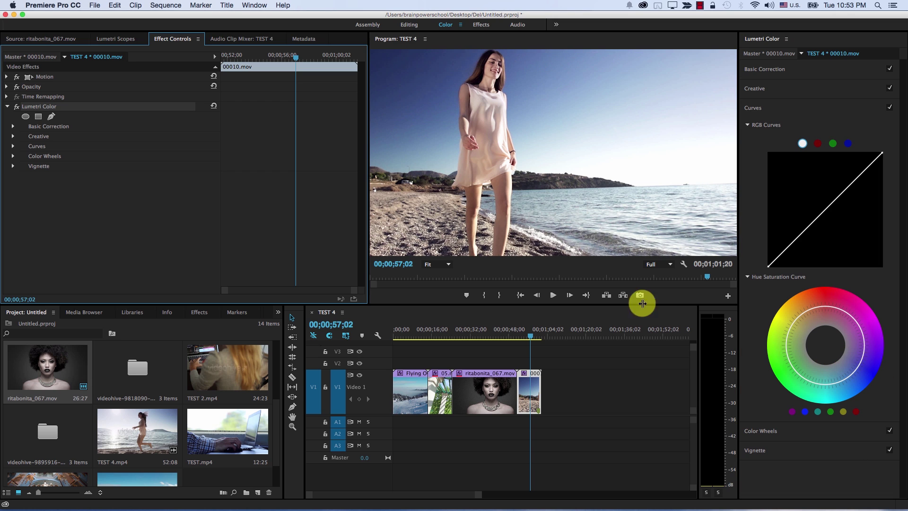
Tint the beach clip's shadows toward blue and highlights toward yellow with the Color Wheels, and reset the Lumetri Color effect.
{"action": "left_click", "coordinate": [785, 432]}
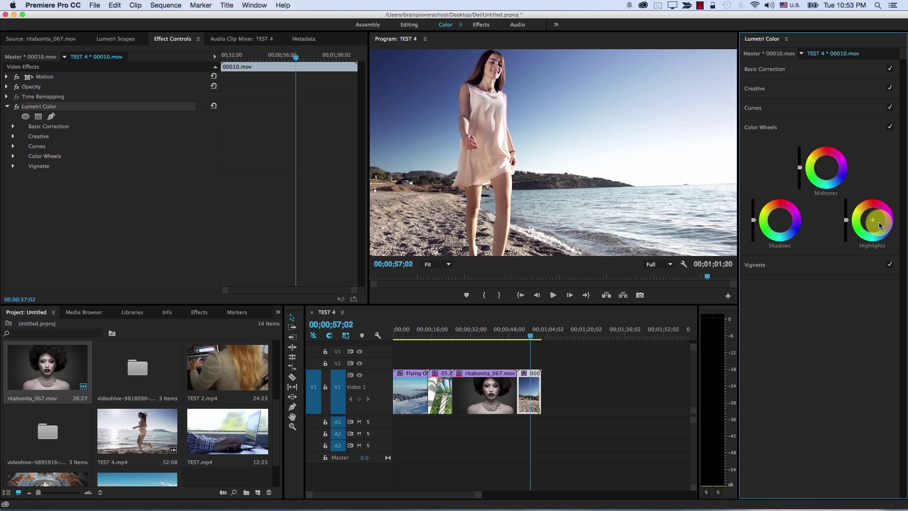
{"action": "left_click", "coordinate": [842, 221]}
{"action": "left_click_drag", "start_coordinate": [846, 220], "coordinate": [847, 220]}
{"action": "left_click", "coordinate": [839, 223]}
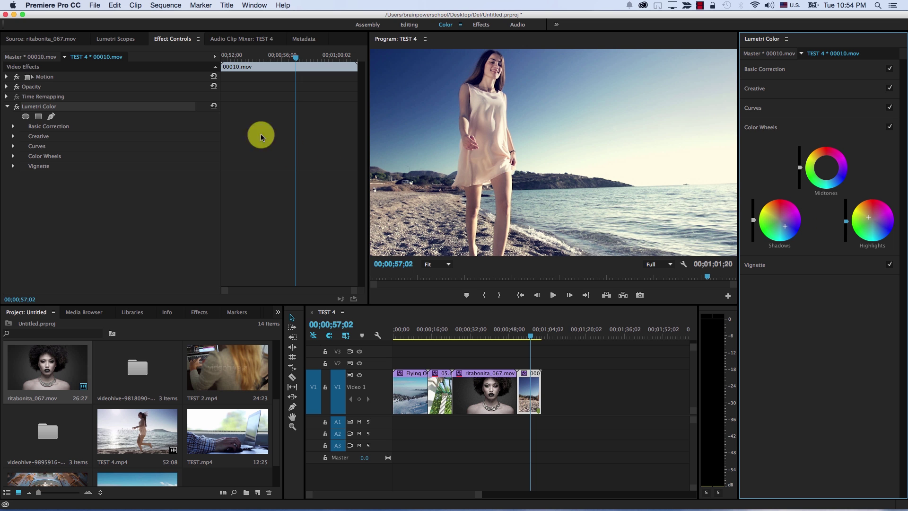
{"action": "left_click", "coordinate": [213, 106]}
Give the beach clip a light vignette by raising the Vignette Amount slightly above its midpoint.
{"action": "left_click", "coordinate": [757, 266]}
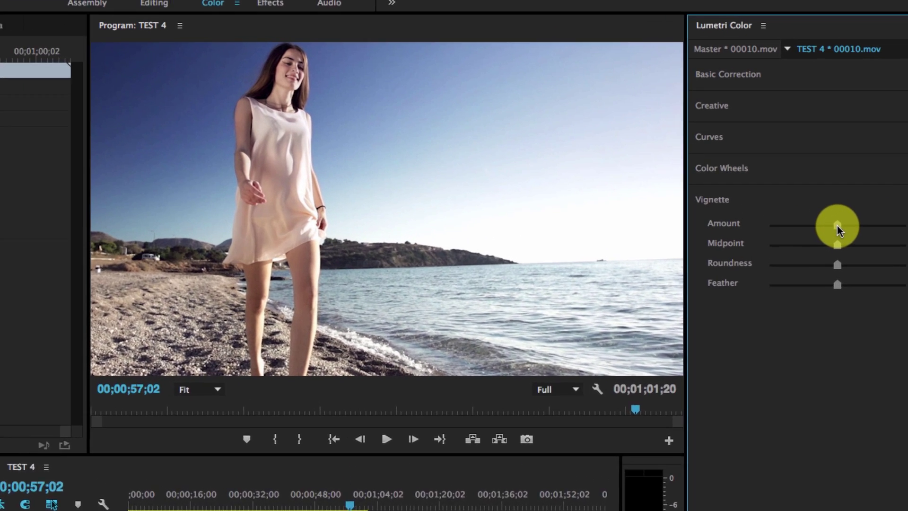
{"action": "left_click_drag", "start_coordinate": [831, 163], "coordinate": [850, 163]}
{"action": "left_click_drag", "start_coordinate": [873, 249], "coordinate": [856, 249]}
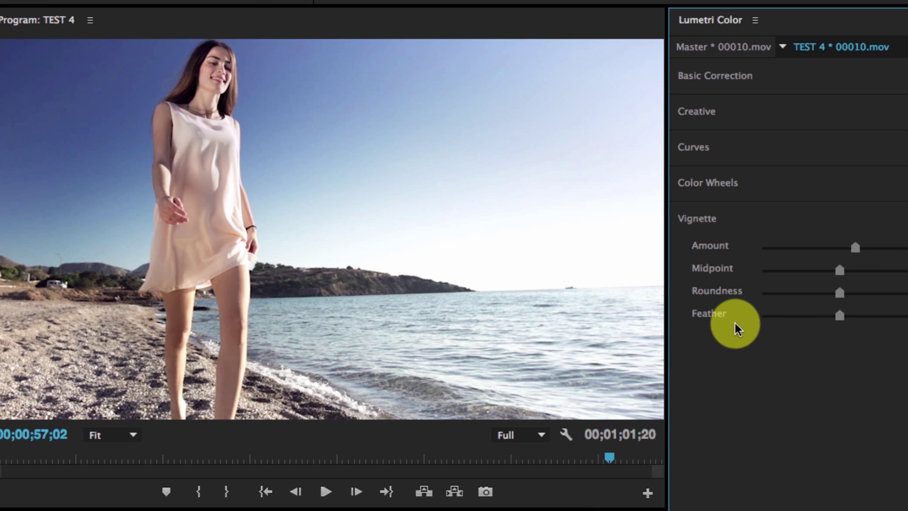
Remove the vignette's feather, lower its Amount and Midpoint to form a smaller dark-edged oval, and adjust its Roundness.
{"action": "left_click_drag", "start_coordinate": [842, 315], "coordinate": [737, 314]}
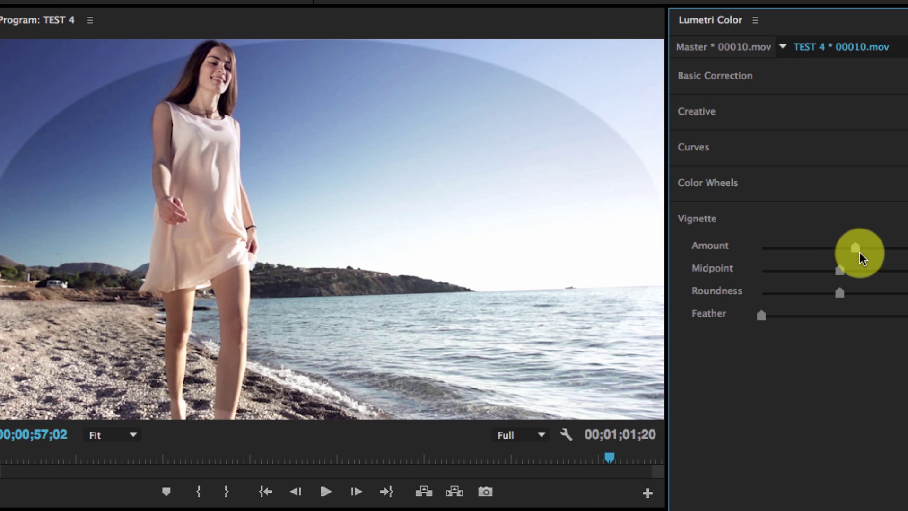
{"action": "left_click_drag", "start_coordinate": [857, 248], "coordinate": [813, 272]}
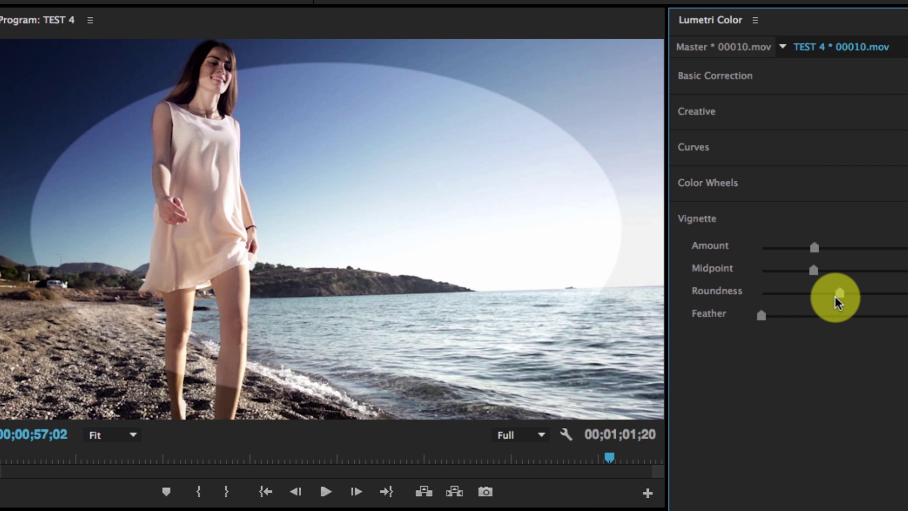
{"action": "mouse_move", "coordinate": [838, 303]}
{"action": "left_mouse_down"}
{"action": "mouse_move", "coordinate": [791, 302]}
{"action": "mouse_move", "coordinate": [907, 294]}
{"action": "mouse_move", "coordinate": [783, 298]}
{"action": "mouse_move", "coordinate": [847, 303]}
{"action": "mouse_move", "coordinate": [801, 319]}
{"action": "mouse_move", "coordinate": [846, 318]}
{"action": "left_mouse_up"}
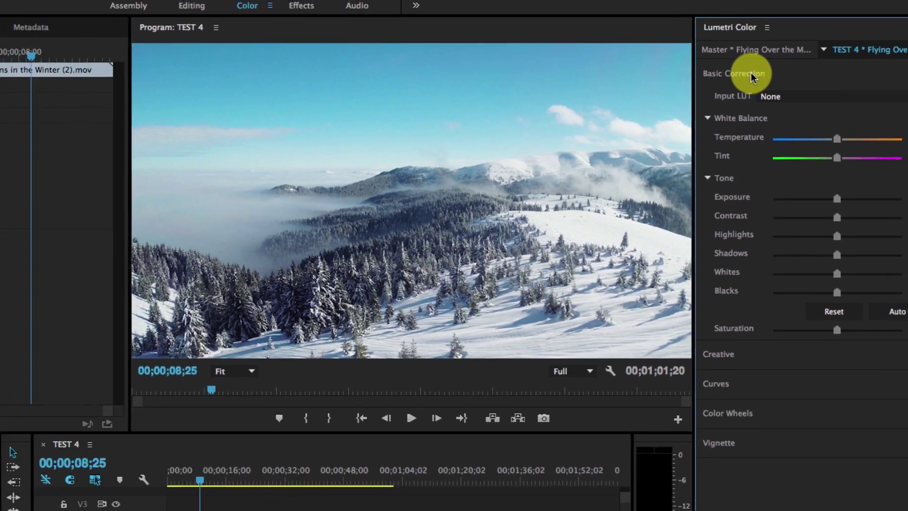